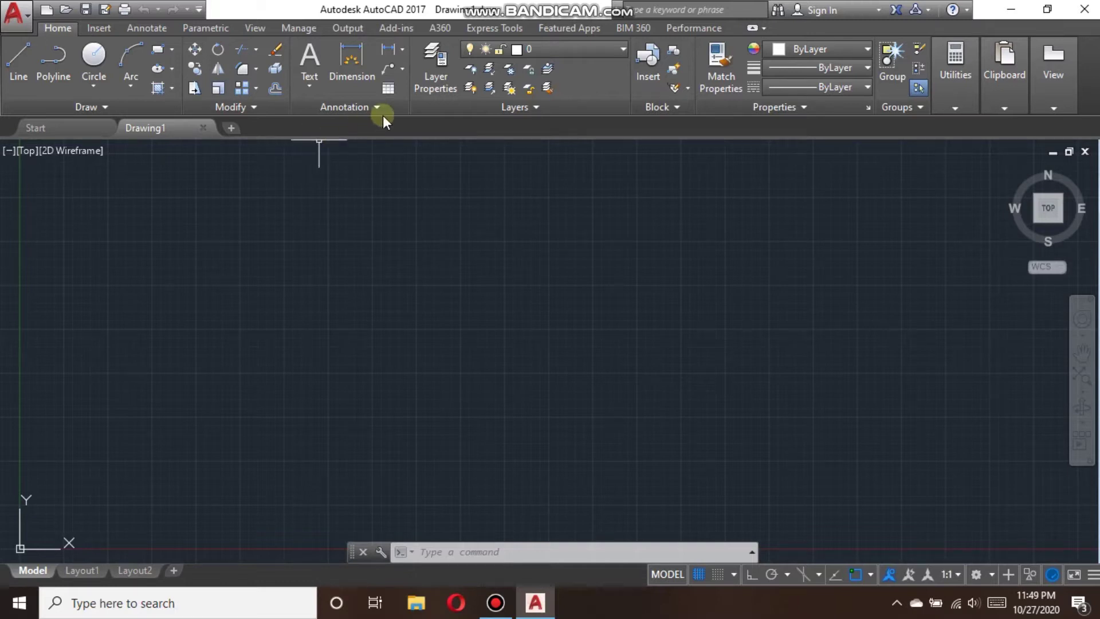
In Layer Properties (LA), create a layer named DINDING and colour it blue
click(444, 77)
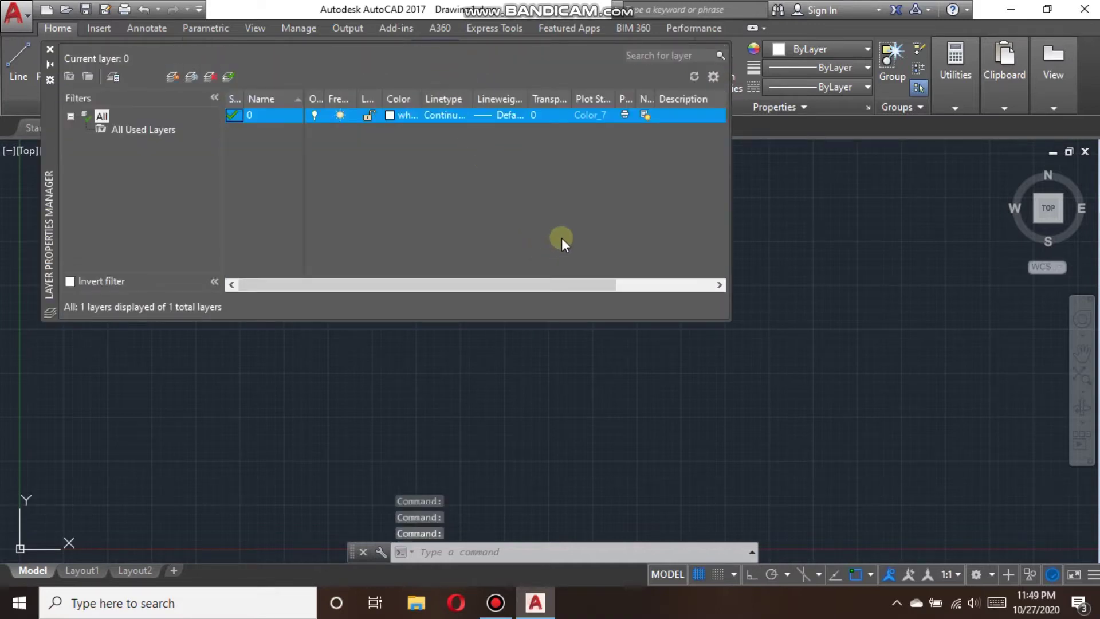
click(50, 49)
text(LA)
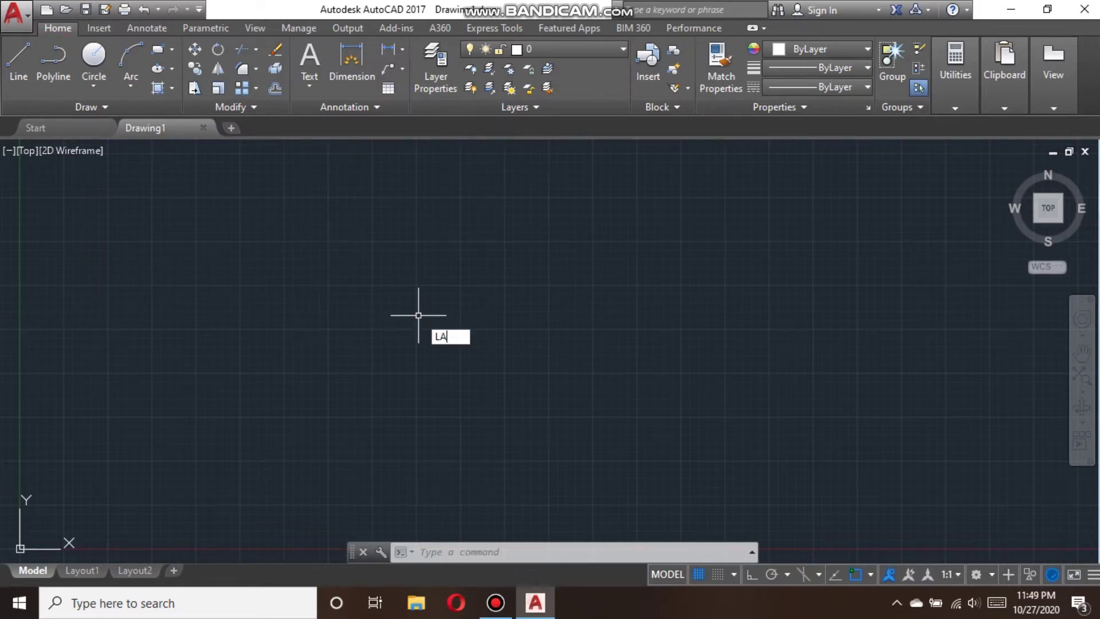
key(Return)
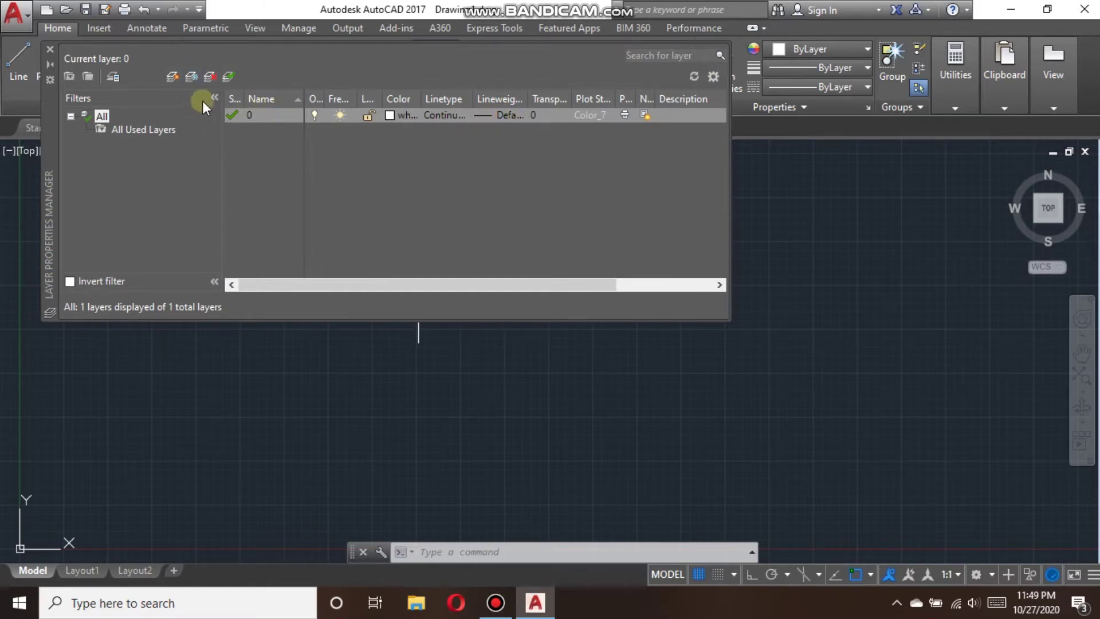
click(174, 78)
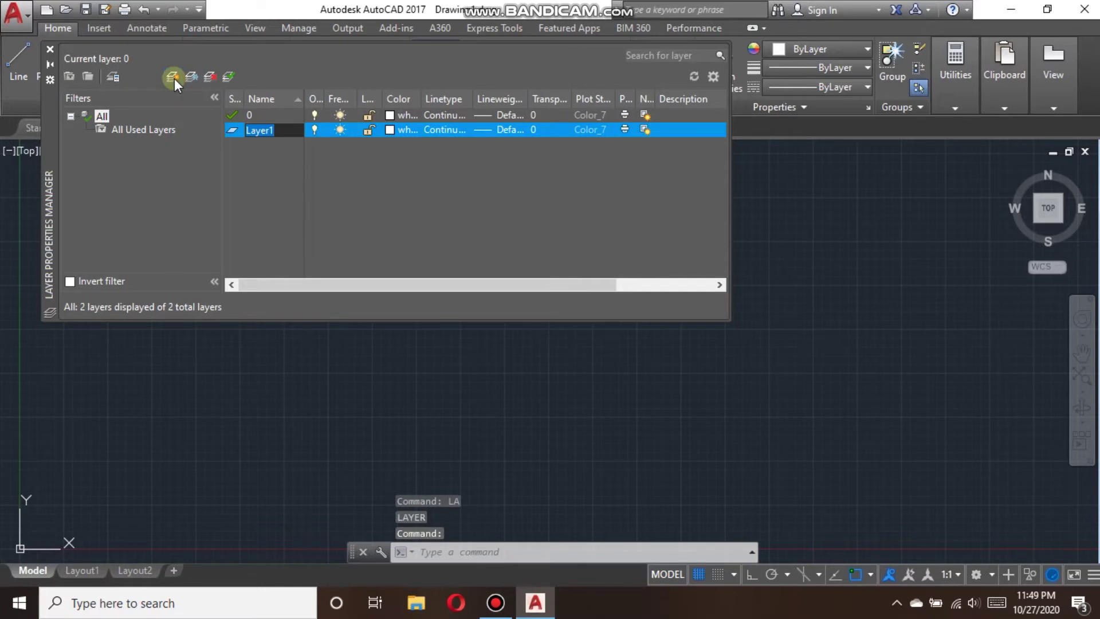
text(DINDING)
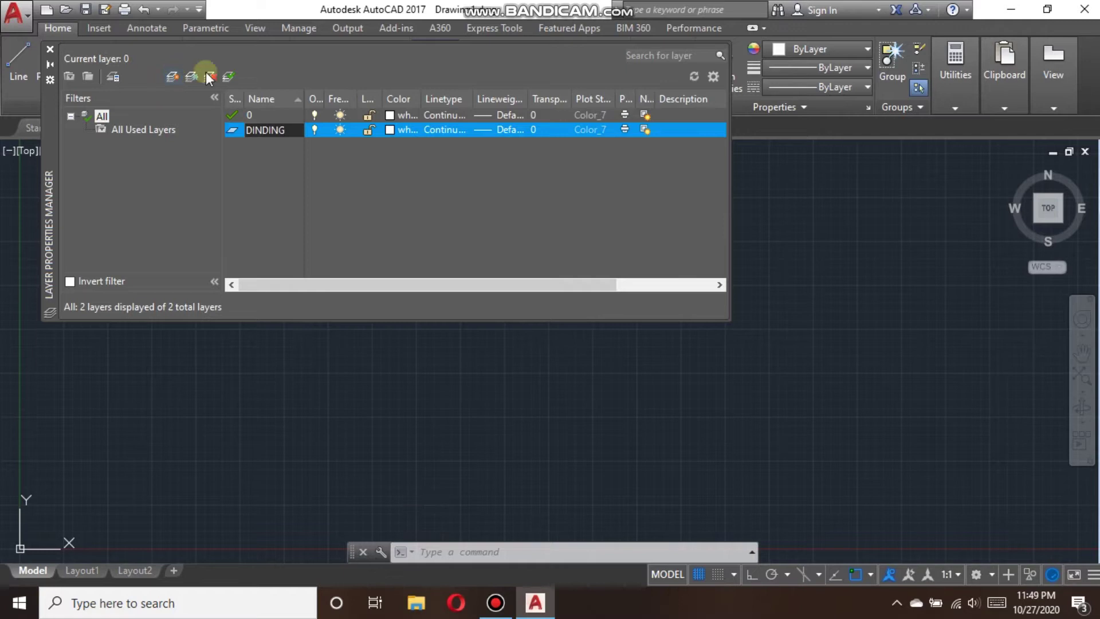
click(390, 129)
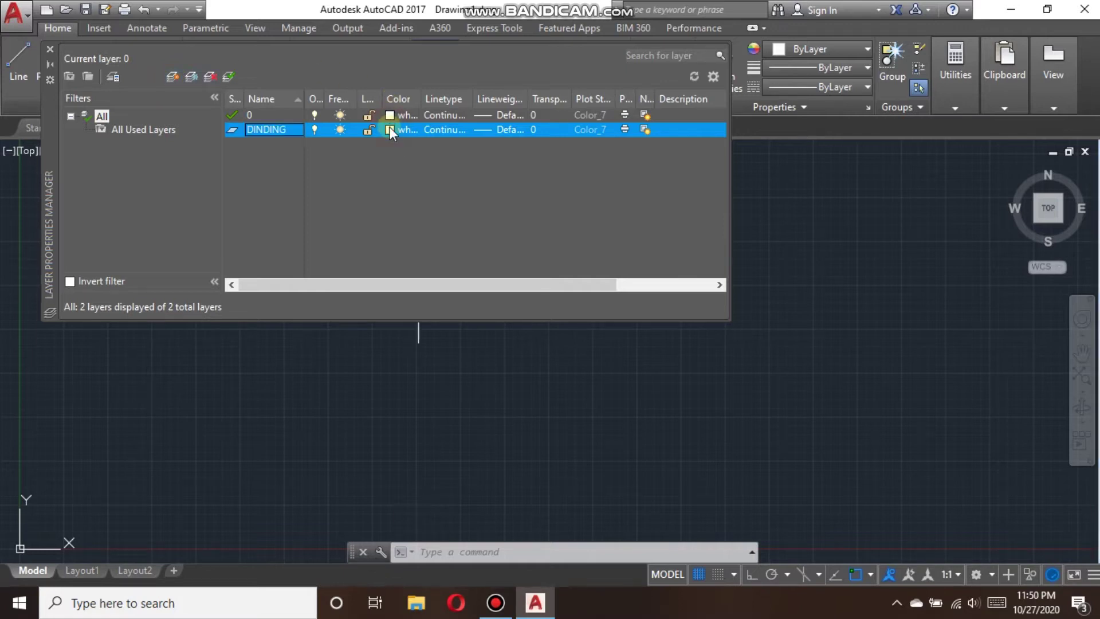
click(484, 337)
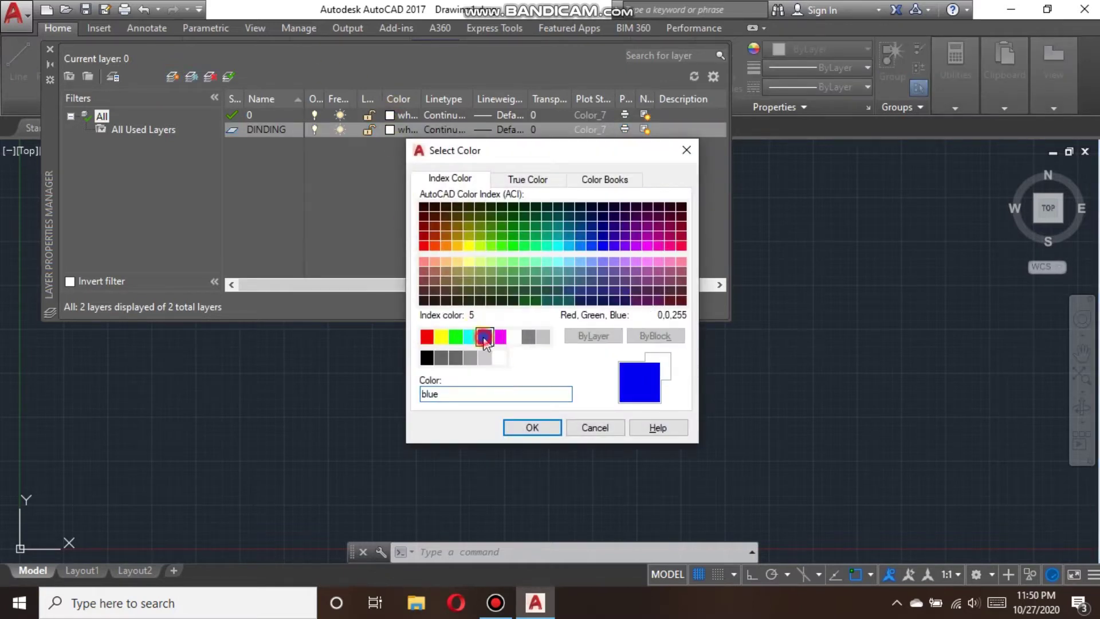
click(532, 427)
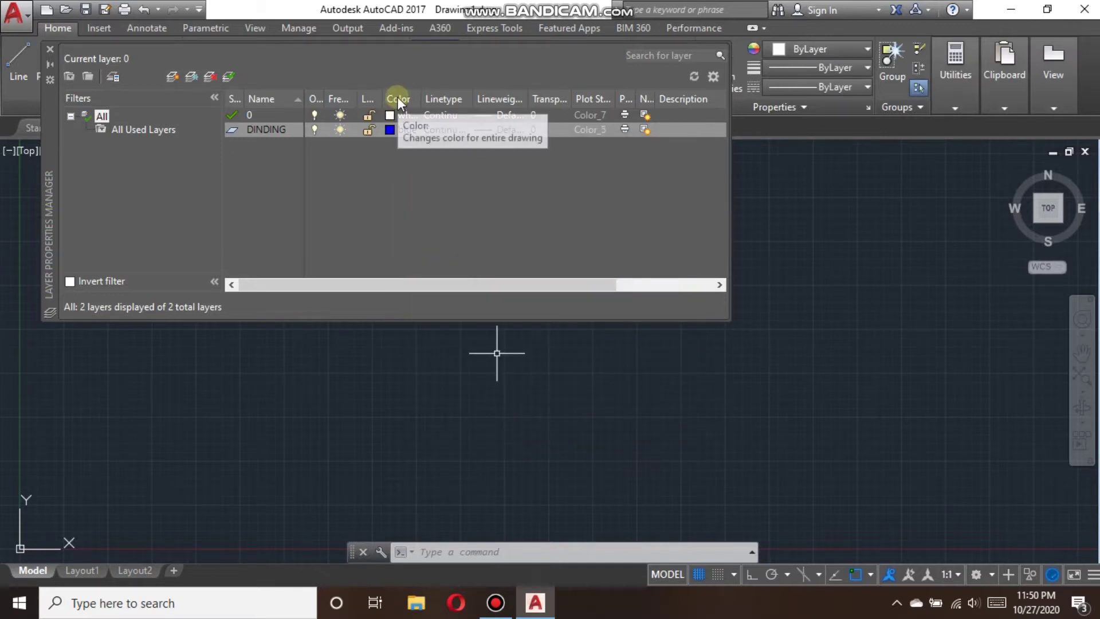
click(392, 131)
click(683, 151)
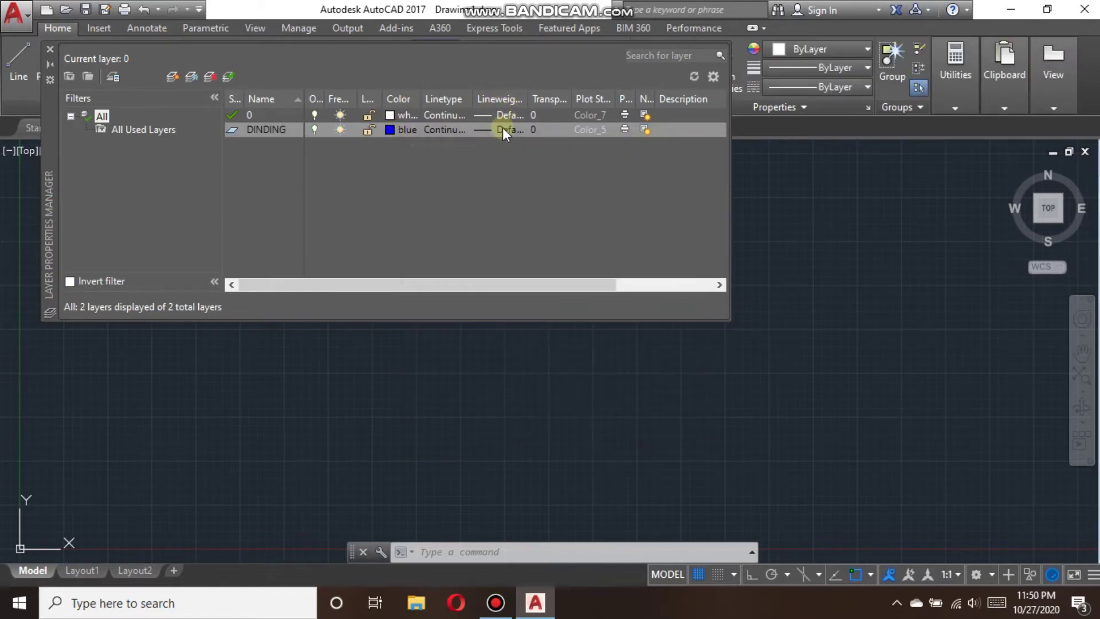
Add a new layer LANTAI coloured yellow
click(170, 75)
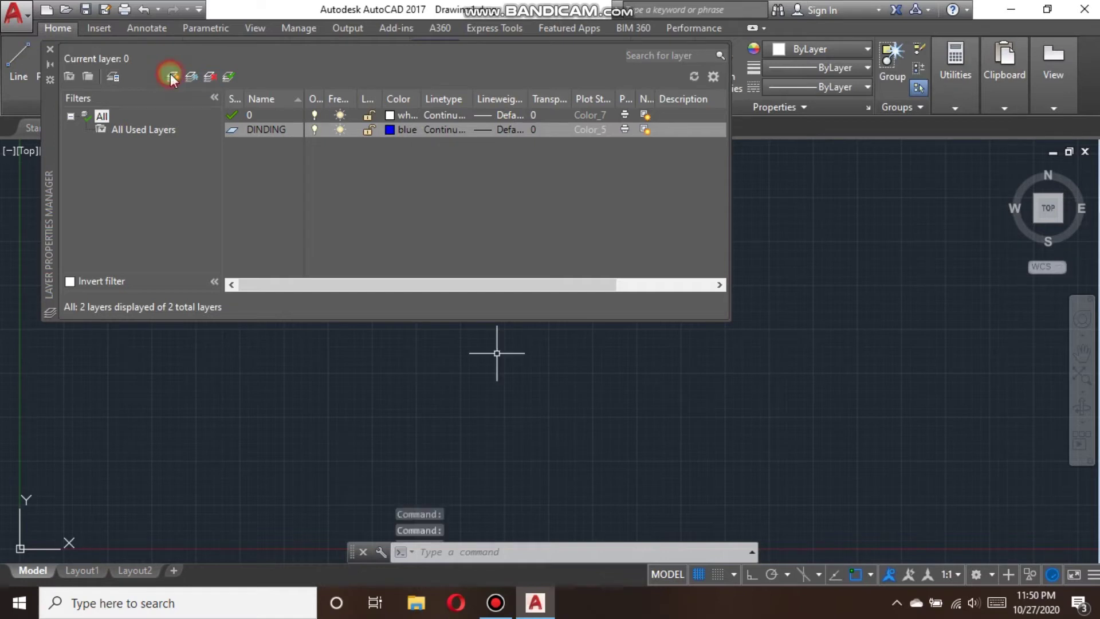
text(LANTAI)
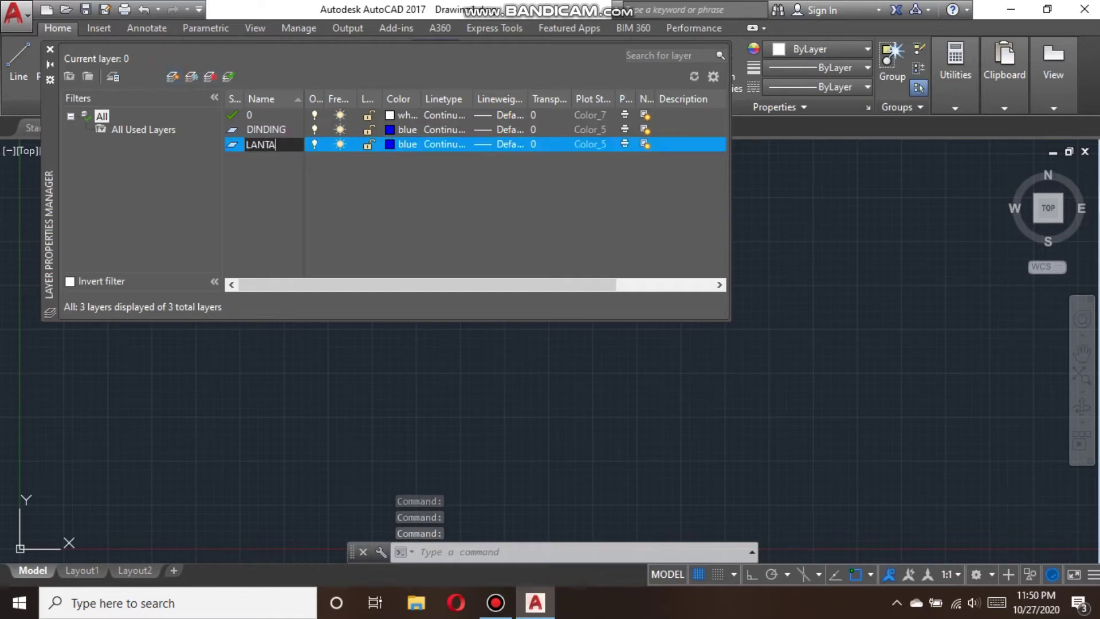
click(140, 70)
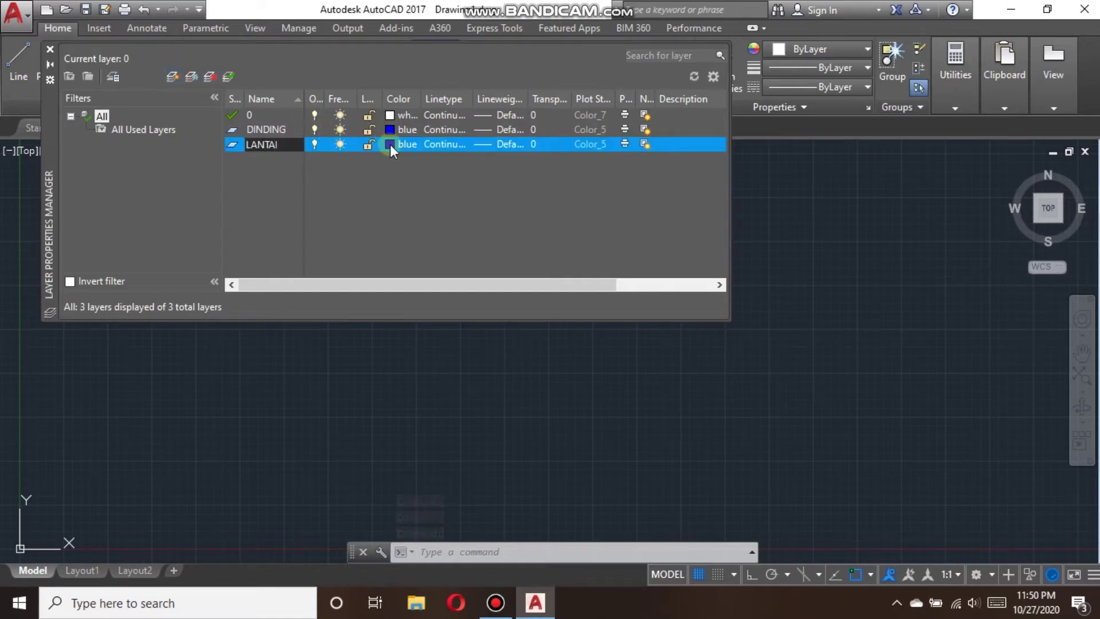
click(390, 144)
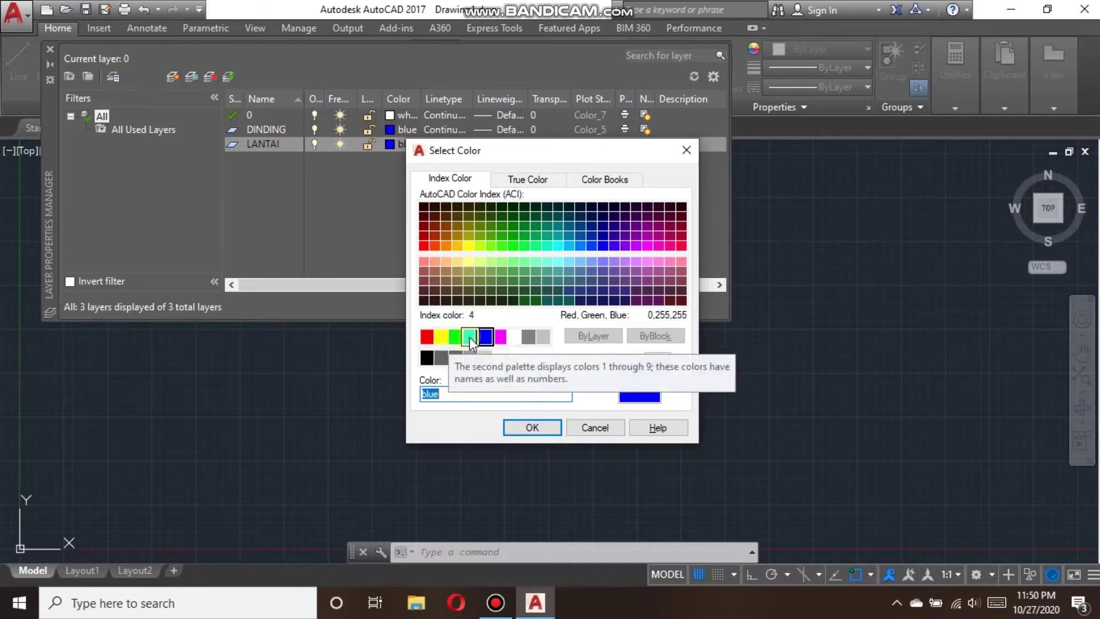
click(441, 337)
click(529, 429)
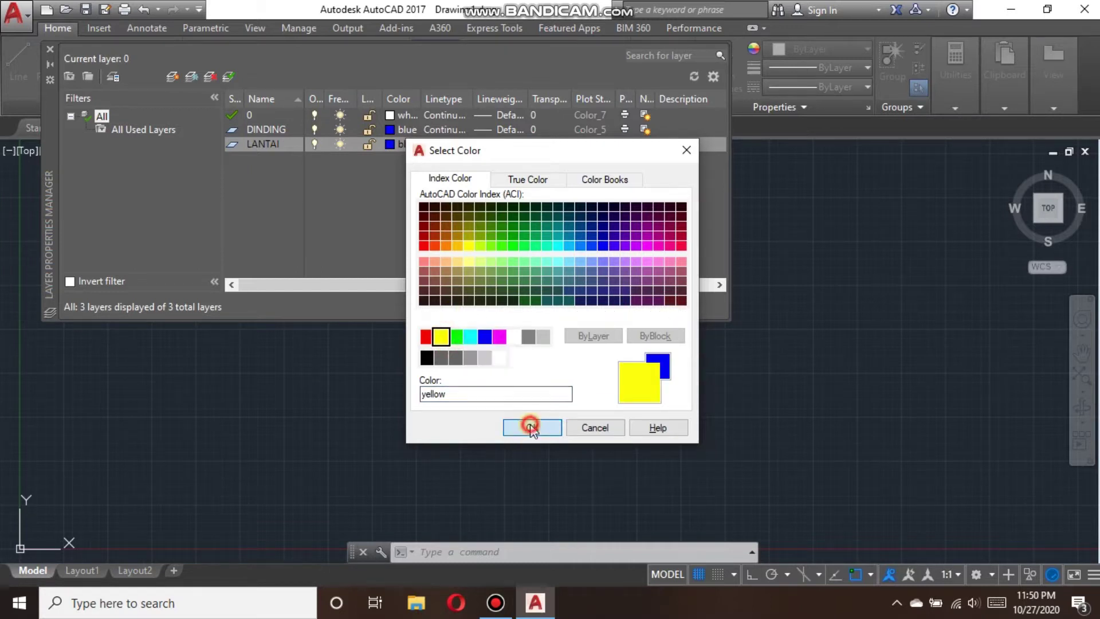
Add a layer DIMENSI coloured red with a 0.05 mm lineweight
click(175, 75)
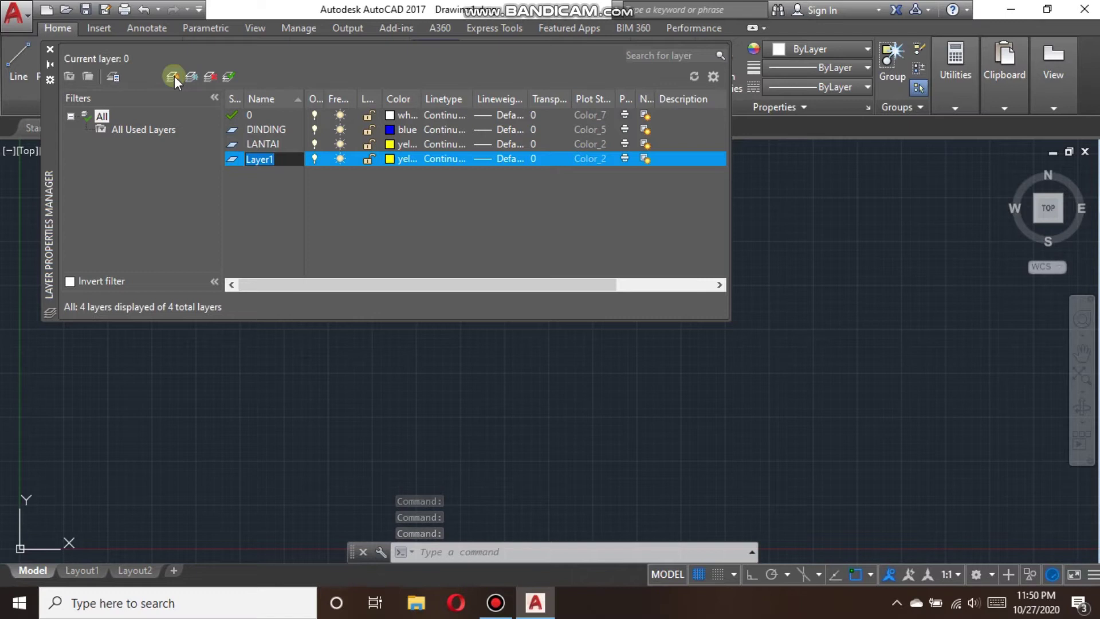
text(DIMENSI)
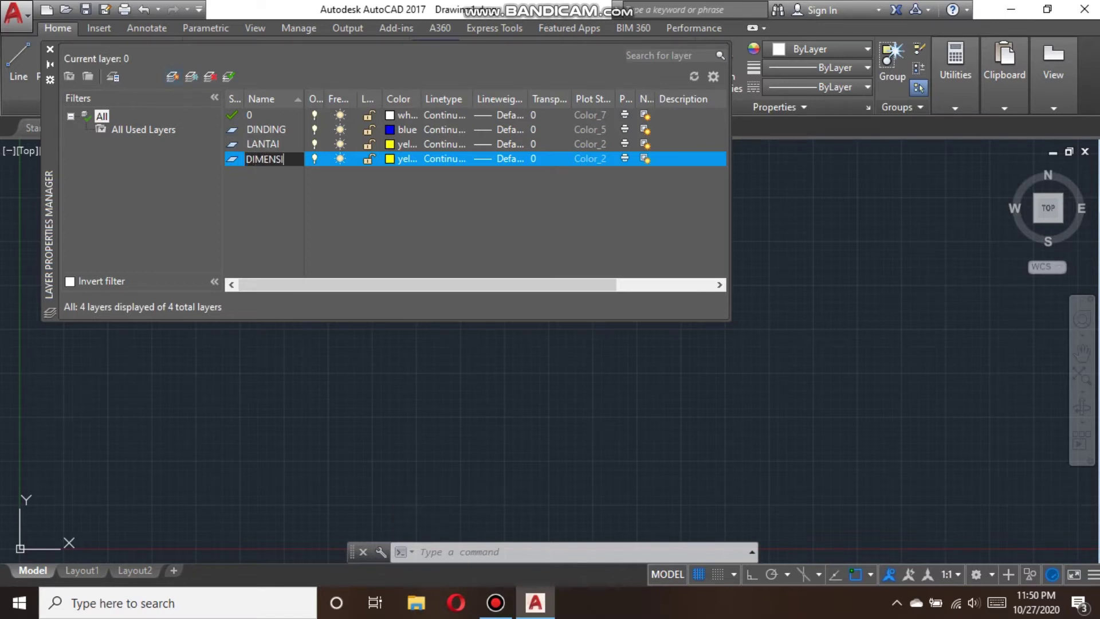
click(392, 158)
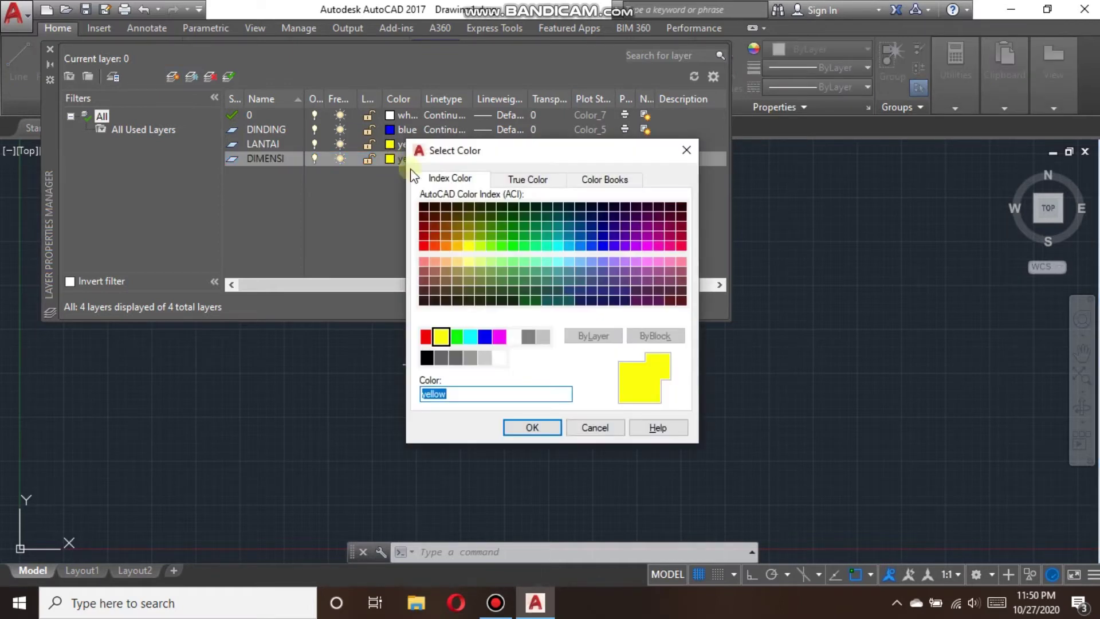
click(427, 337)
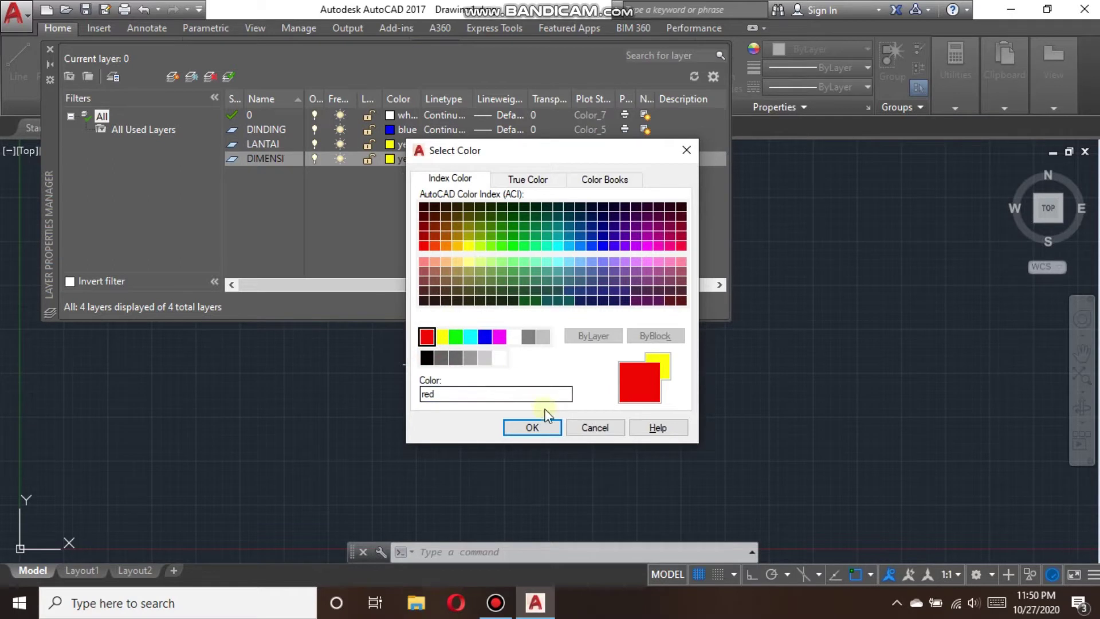
click(545, 427)
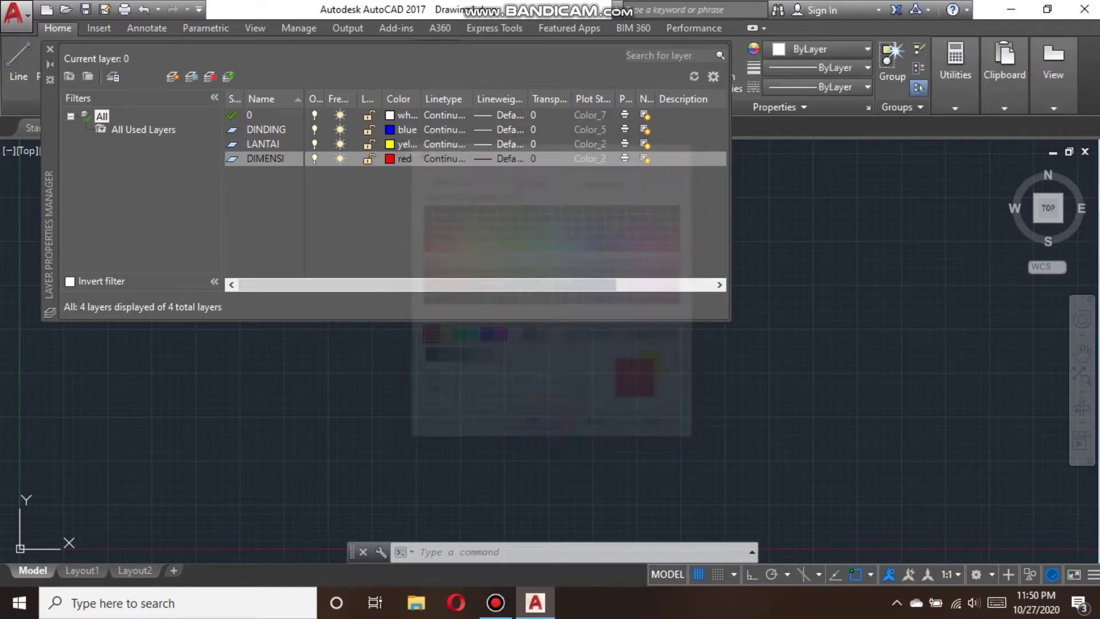
click(506, 160)
click(504, 232)
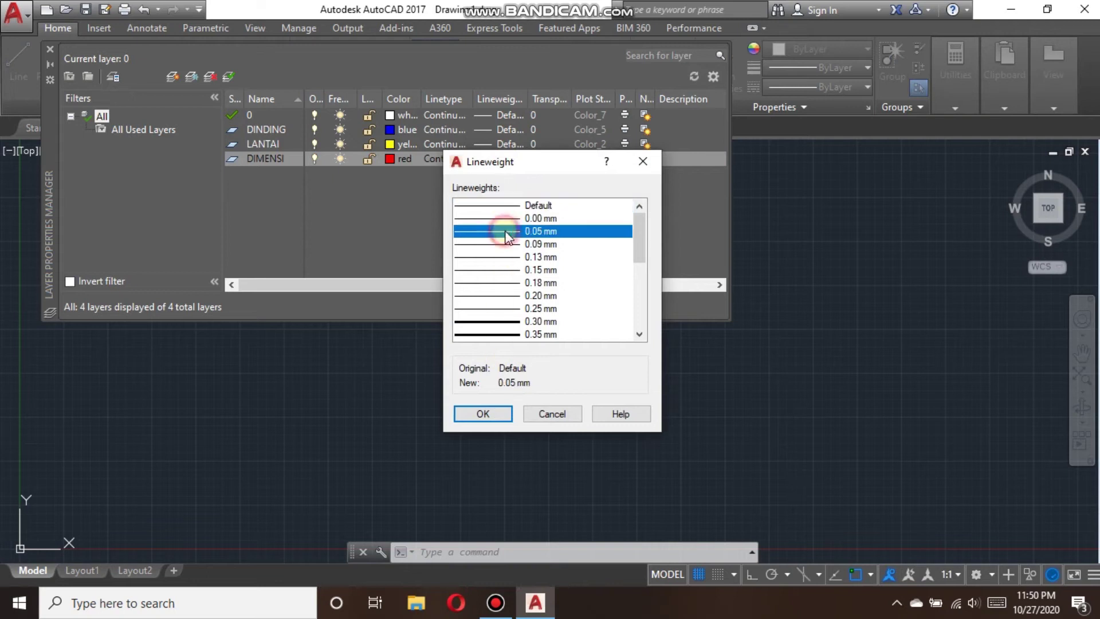
click(484, 414)
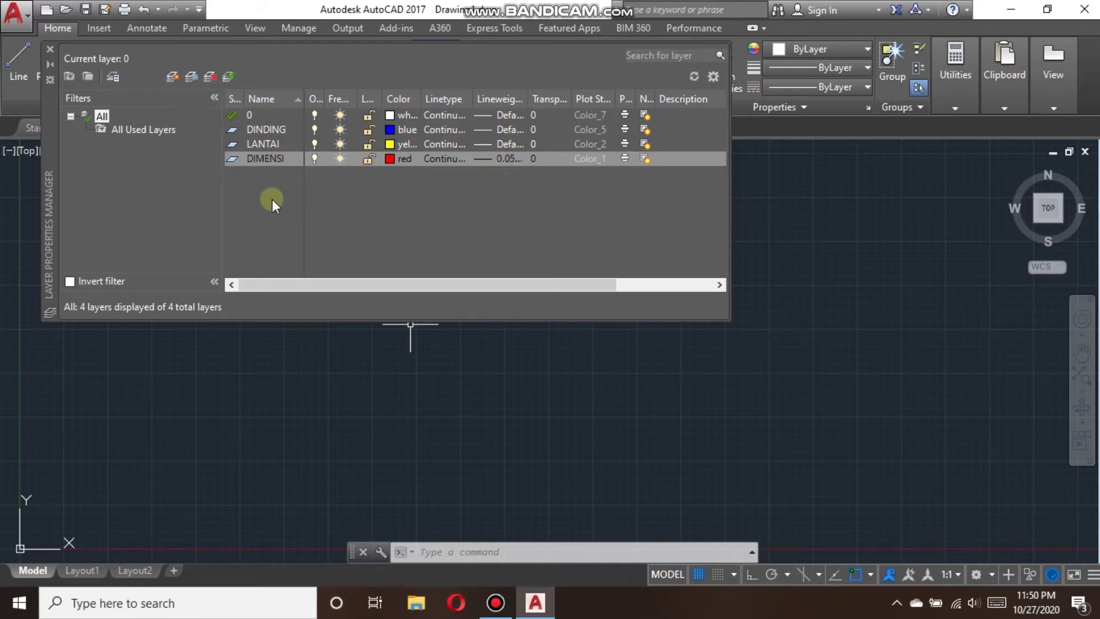
Add a new layer Keterangan coloured green
click(172, 71)
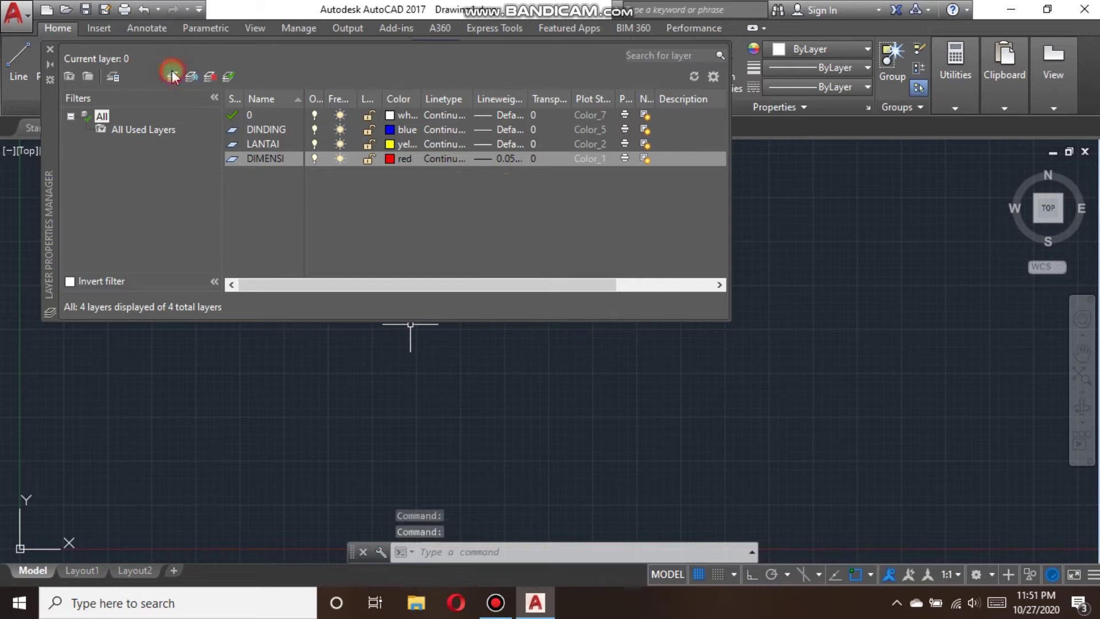
text(Keter)
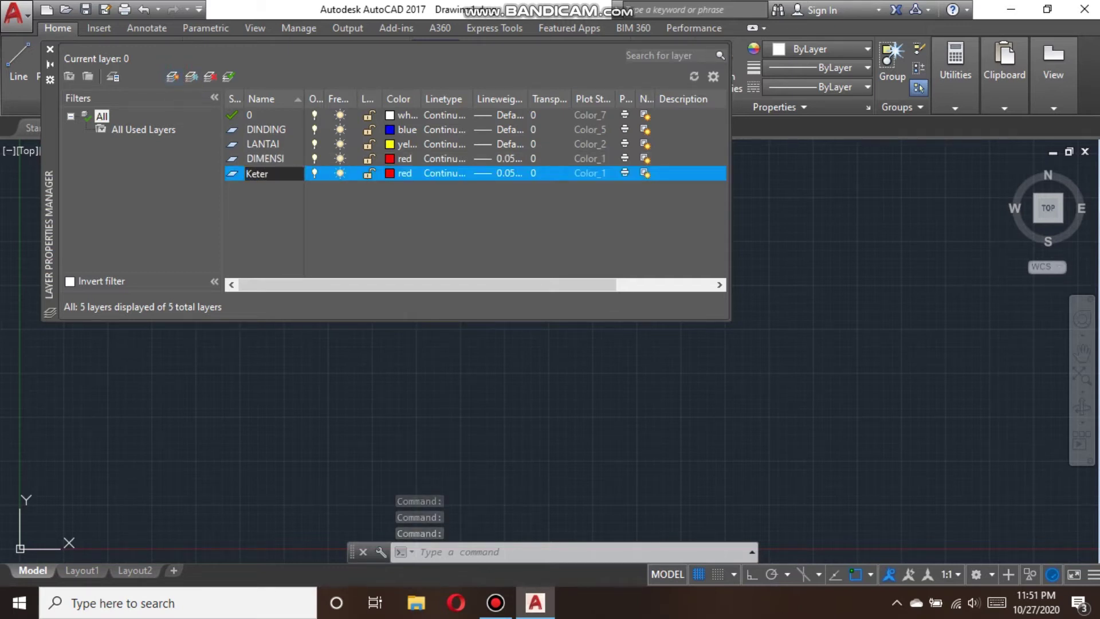
text(angan)
click(171, 70)
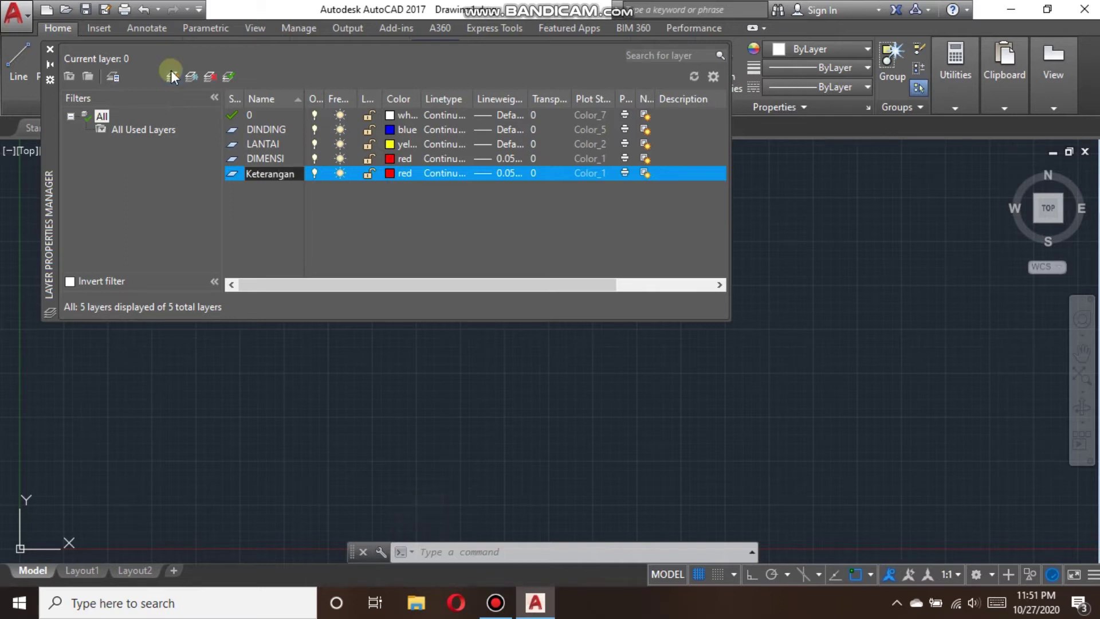
click(391, 170)
click(456, 337)
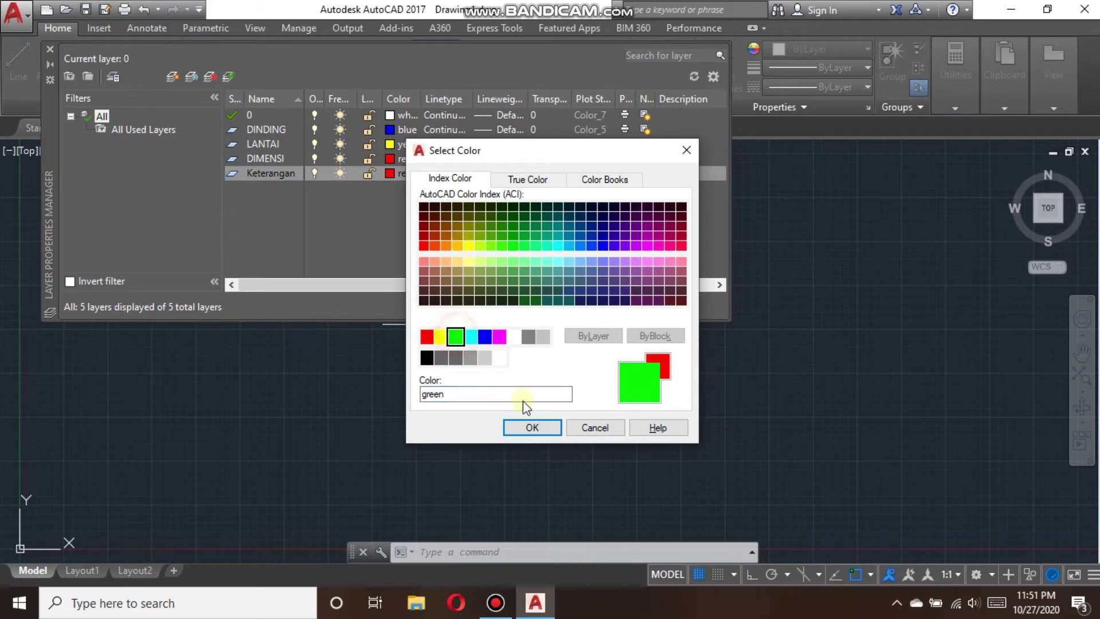
click(535, 426)
click(483, 156)
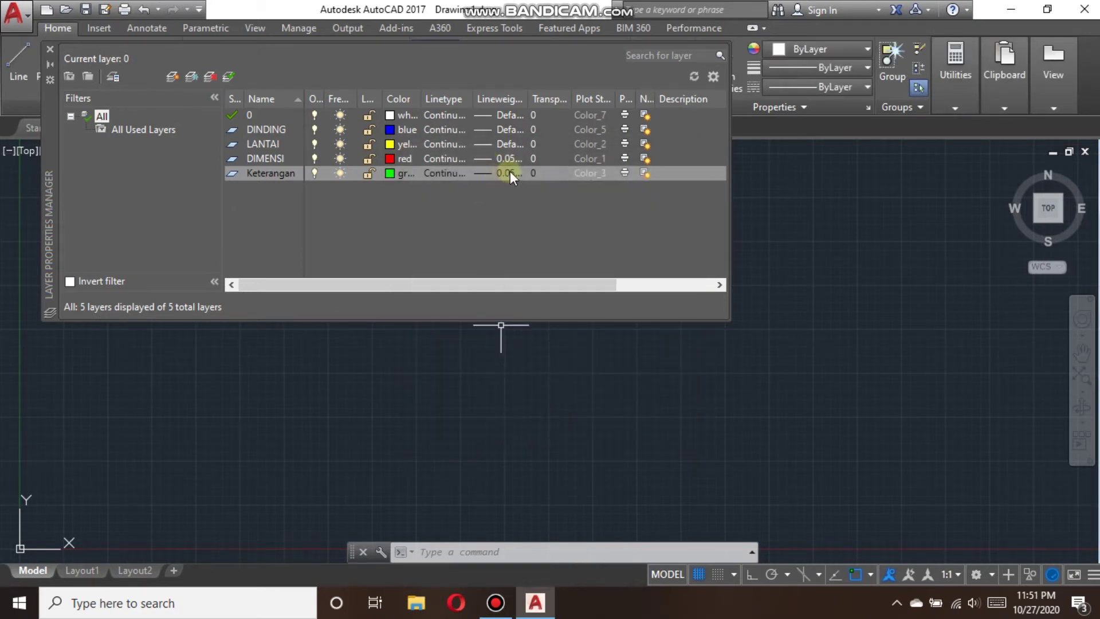
Add a layer Pintu Jendela with orange colour 40
click(170, 76)
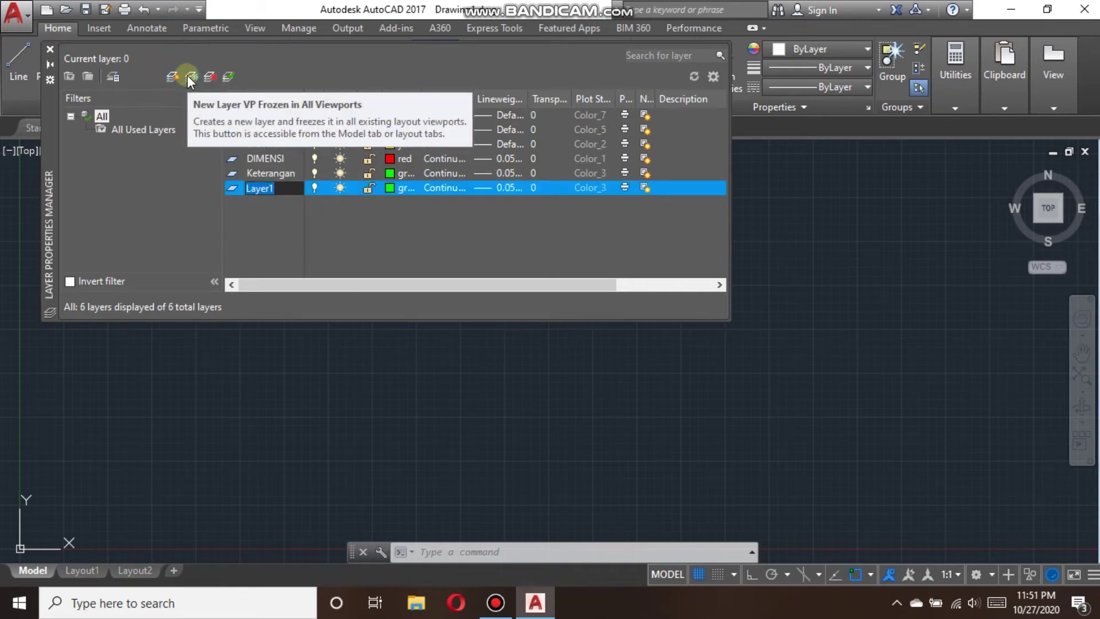
text(Pintu)
text( Jendela)
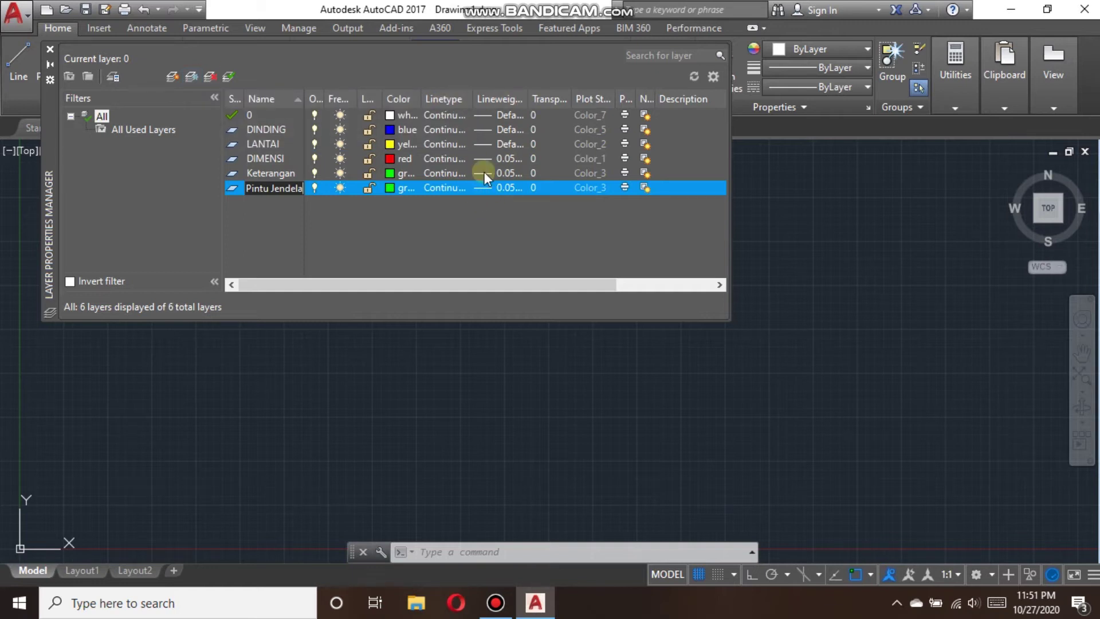
click(393, 188)
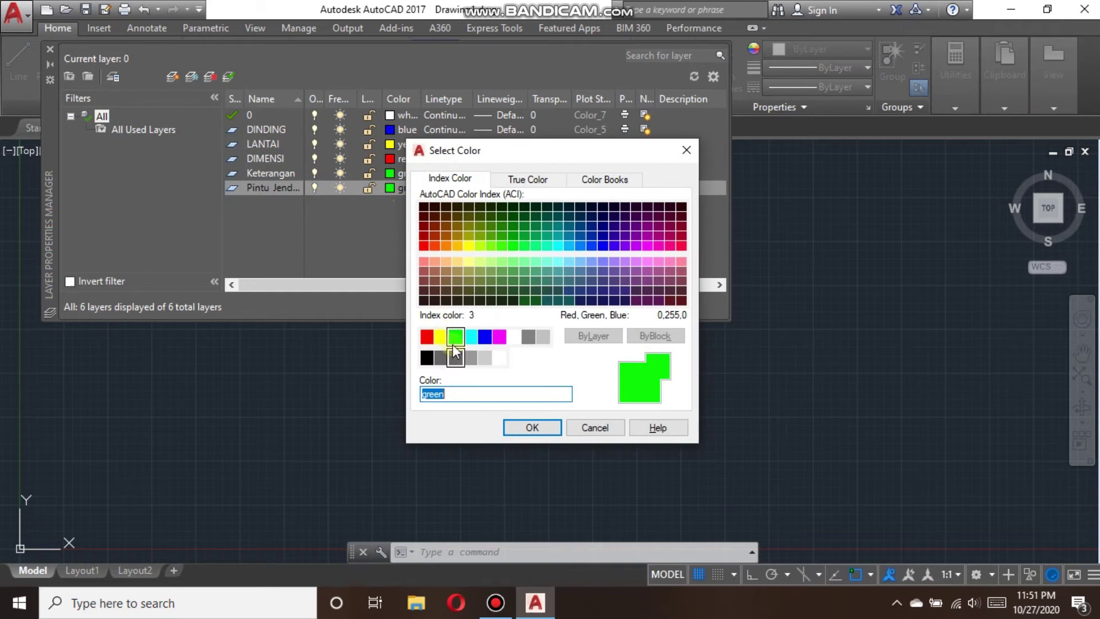
click(458, 246)
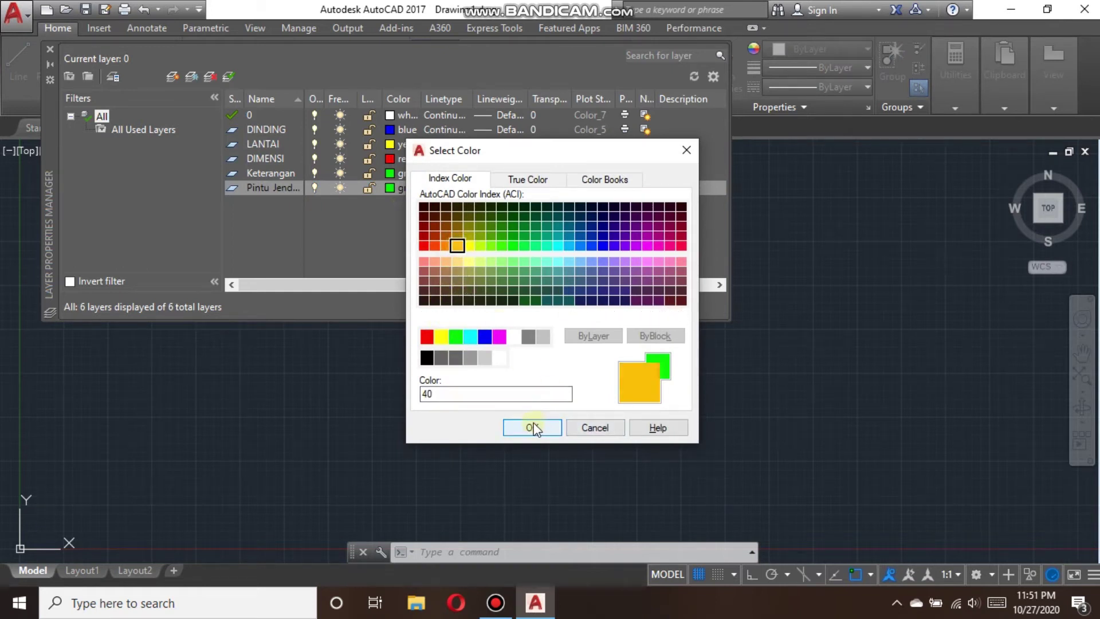
click(549, 427)
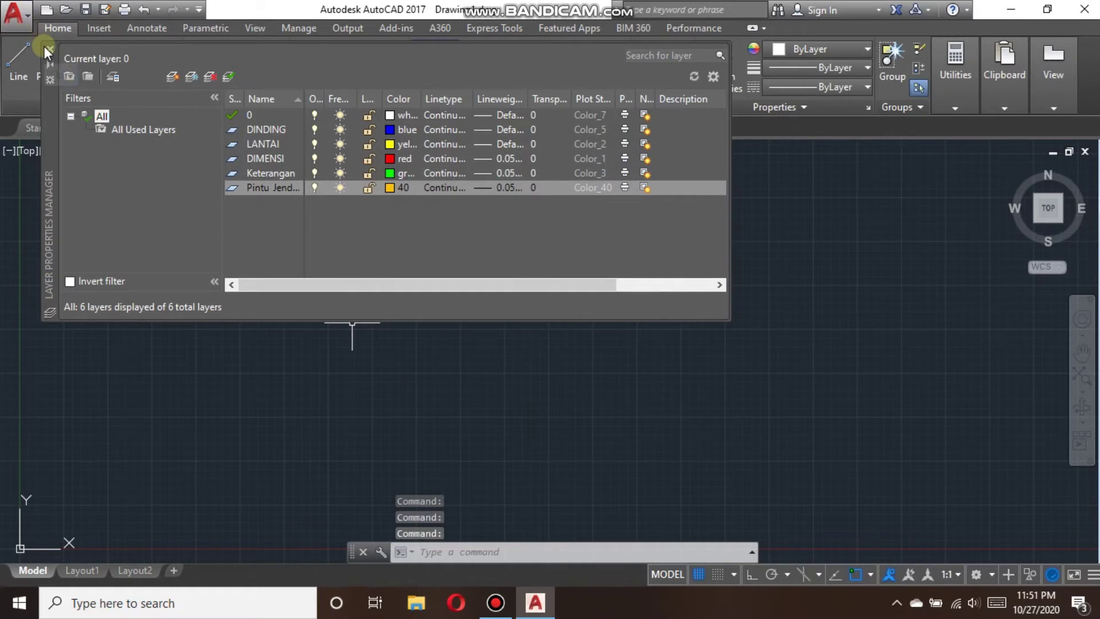
Close Layer Properties and make DINDING the current layer
click(50, 49)
scroll(388, 418, down, 1)
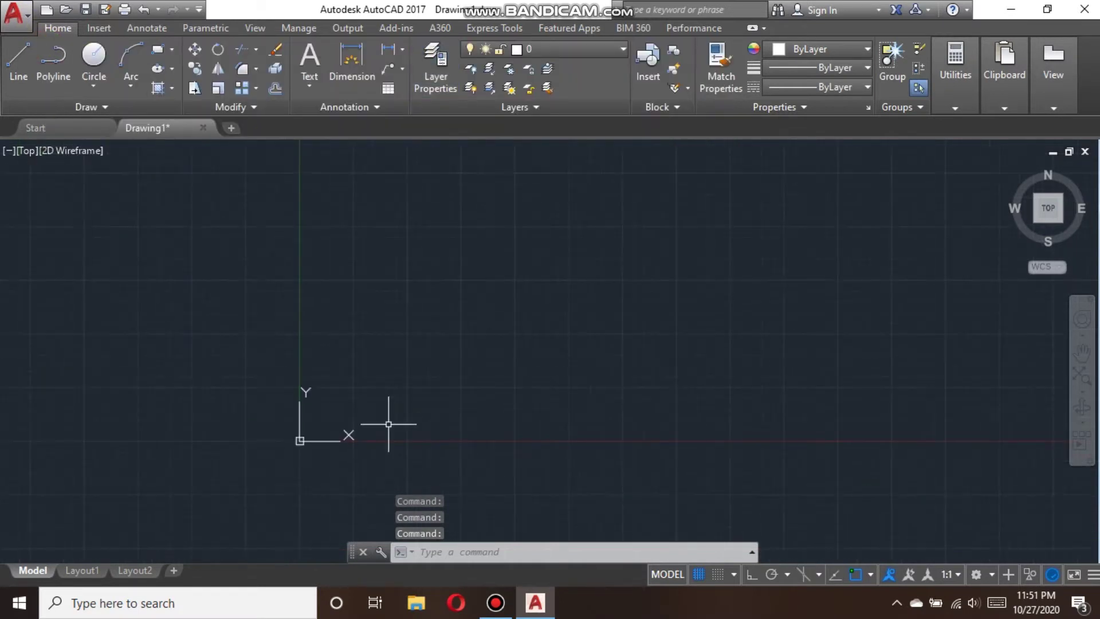
scroll(631, 203, up, 3)
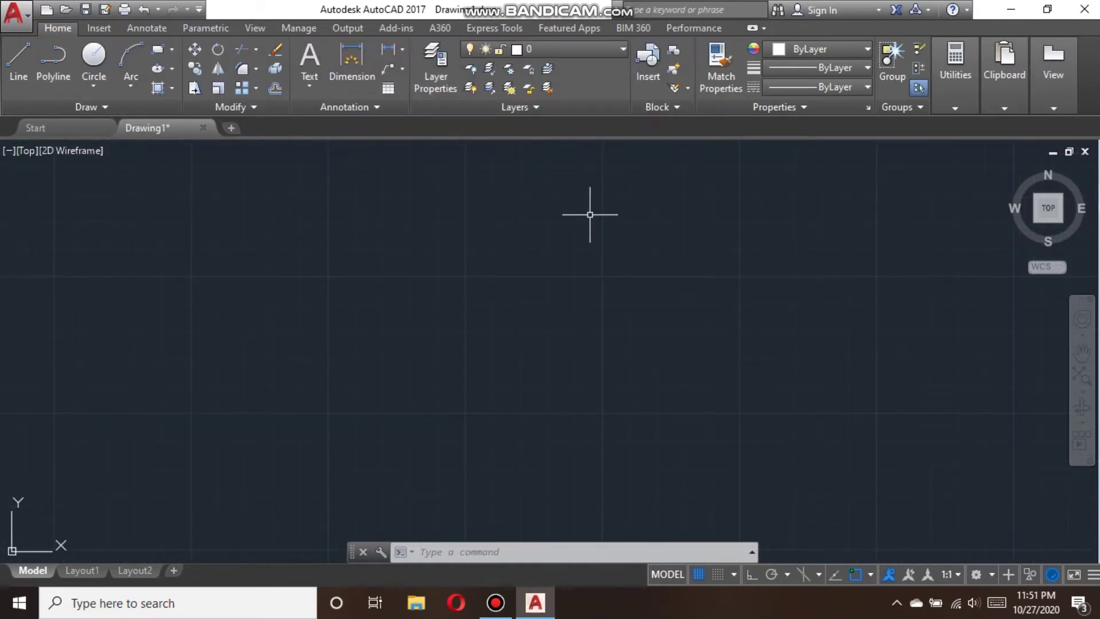
click(589, 46)
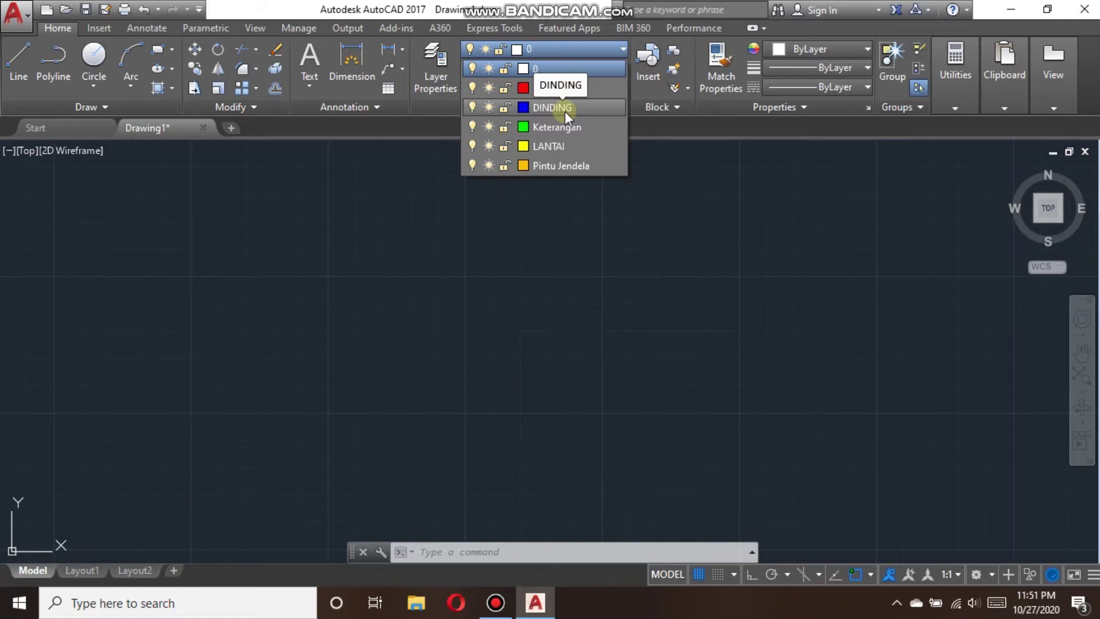
click(565, 108)
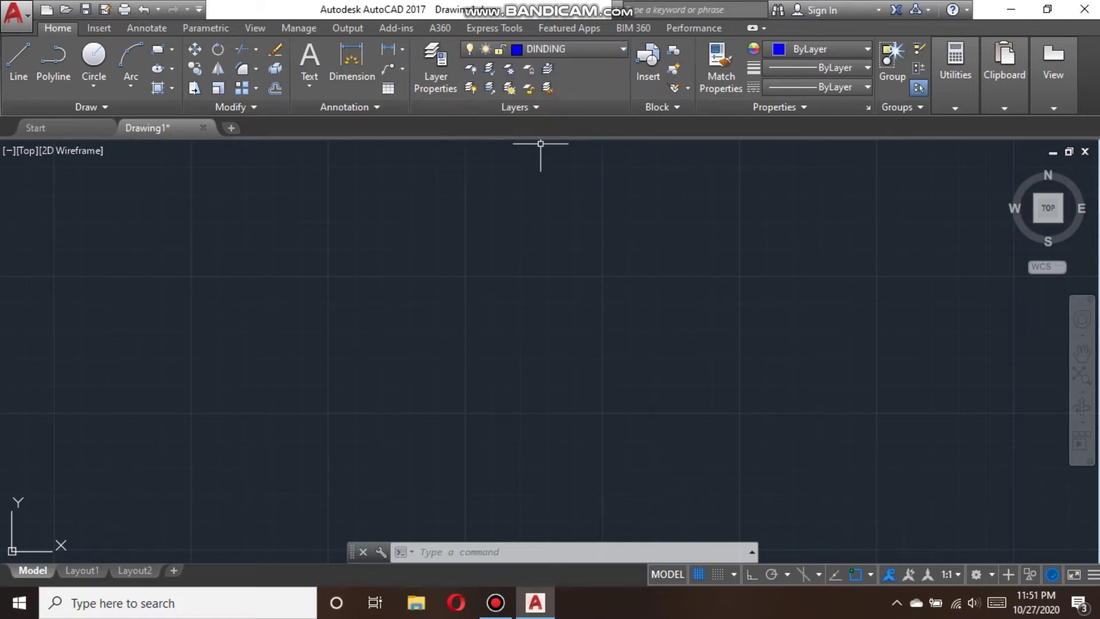
Draw the 300 by 300 square room outline with RECTANG and centre it in view
text(rec)
key(Return)
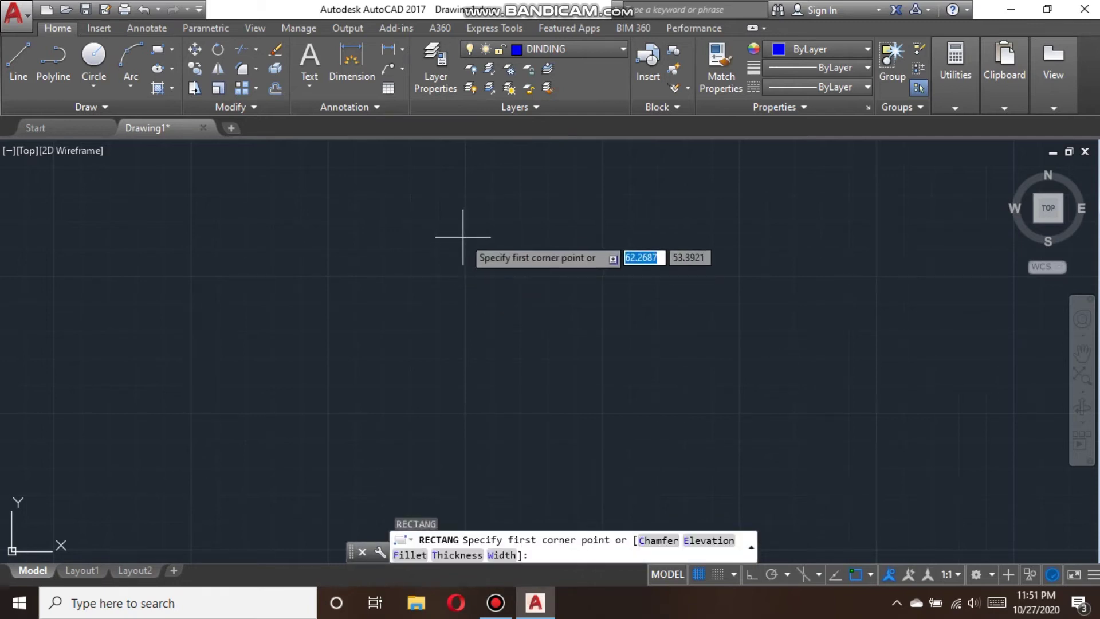
click(462, 232)
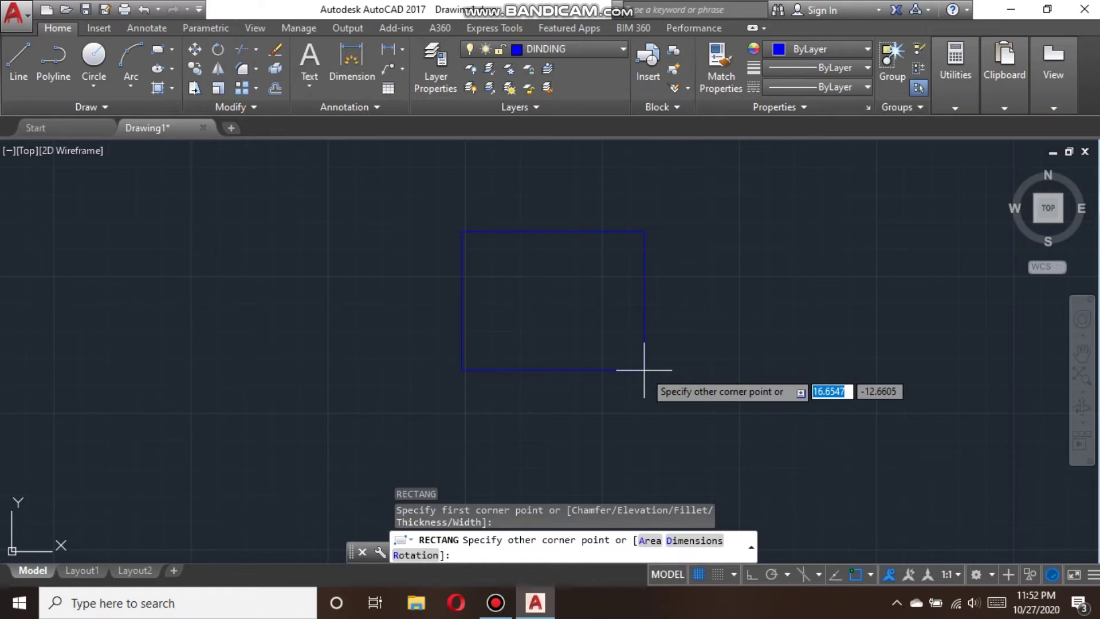
text(300)
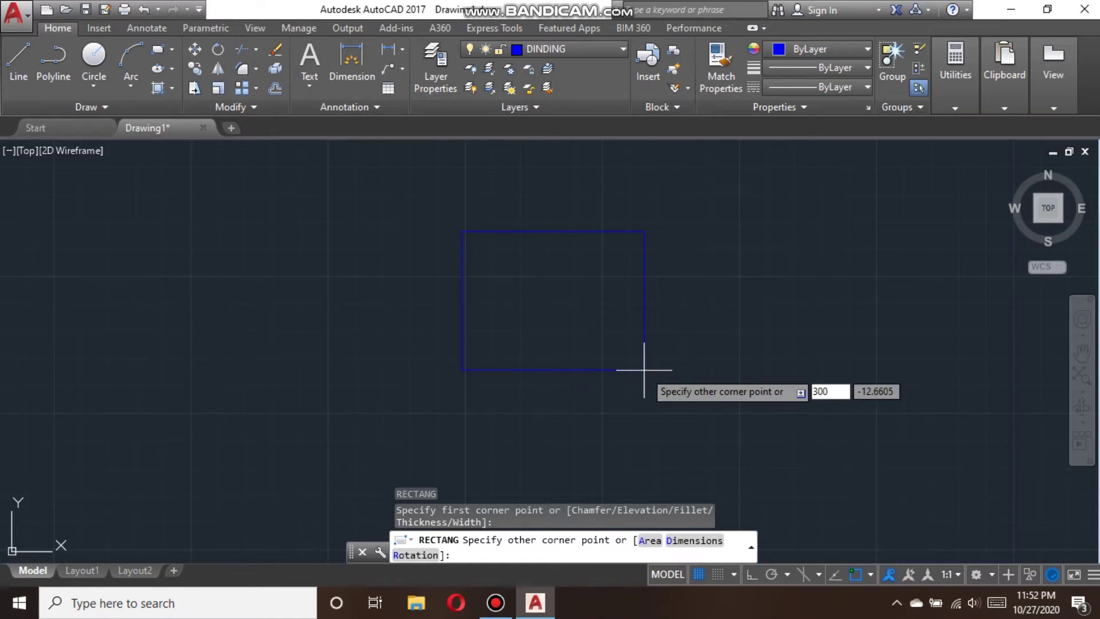
key(Tab)
text(200)
key(Return)
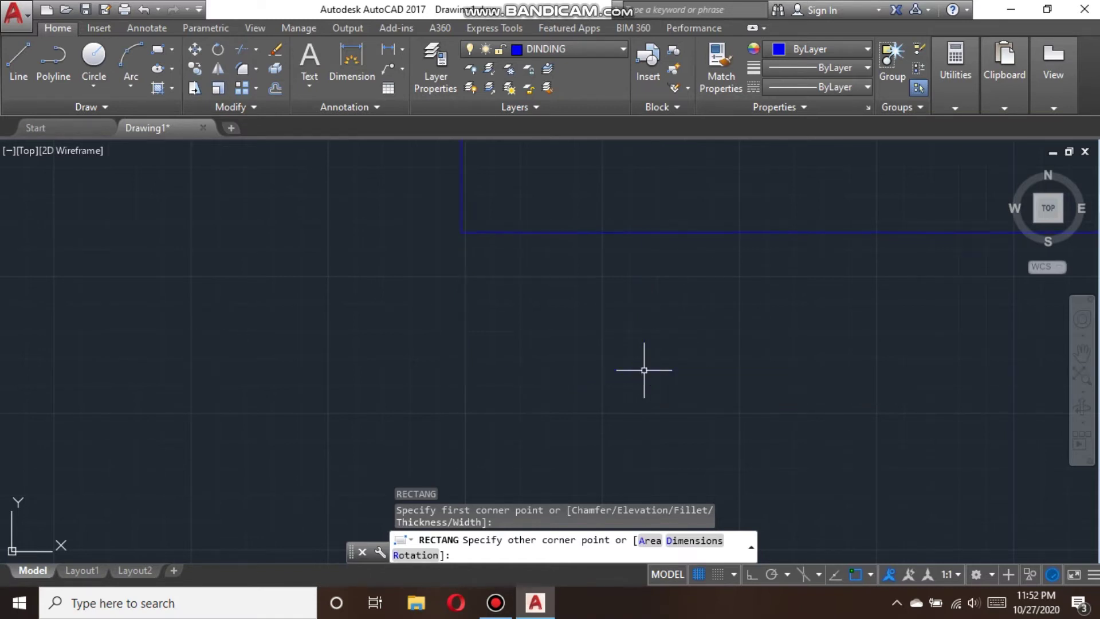
scroll(536, 447, down, 5)
scroll(550, 361, down, 4)
scroll(550, 361, up, 3)
scroll(596, 302, up, 2)
scroll(596, 290, down, 4)
mouse_move(597, 290)
middle_down()
mouse_move(575, 302)
mouse_move(509, 263)
middle_up()
scroll(579, 277, up, 2)
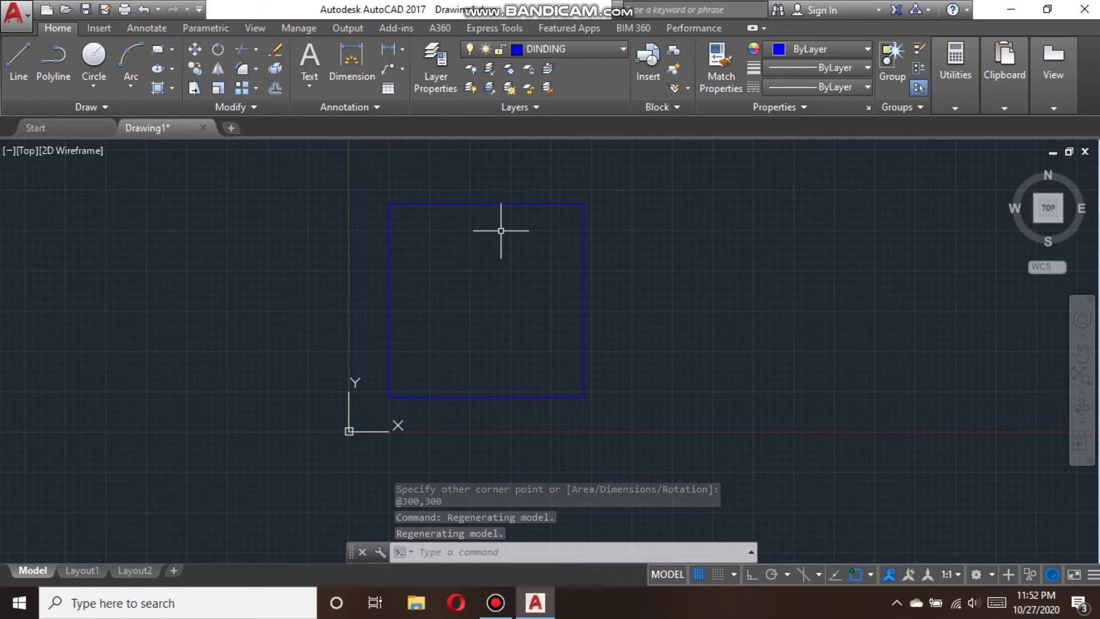
text(o)
key(Return)
Offset the square 15 units inward to form the inner wall line
click(487, 301)
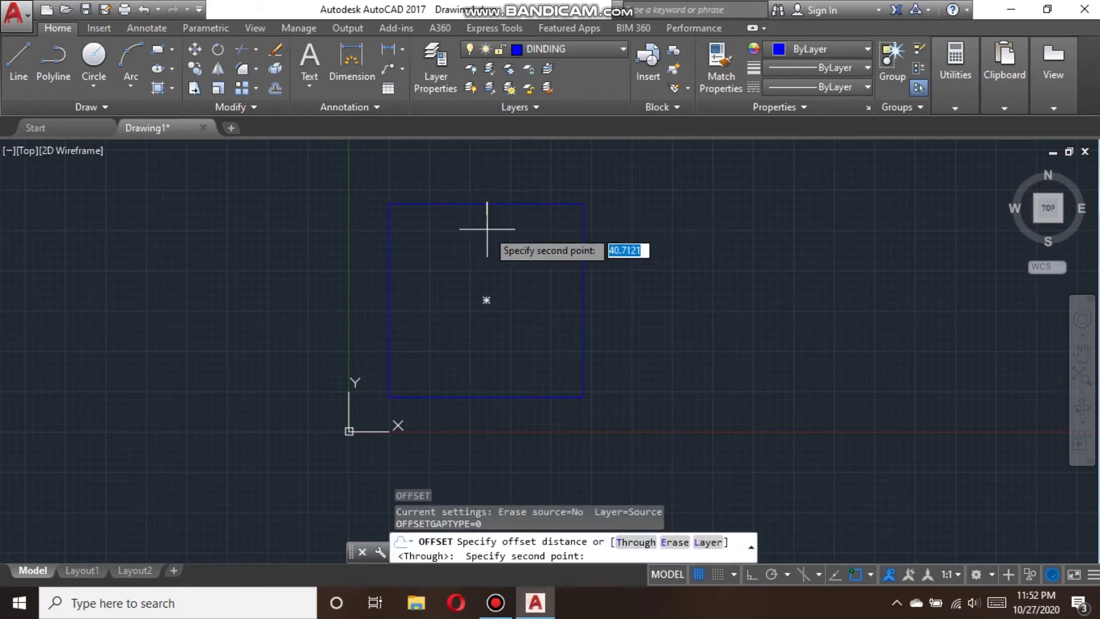
text(15)
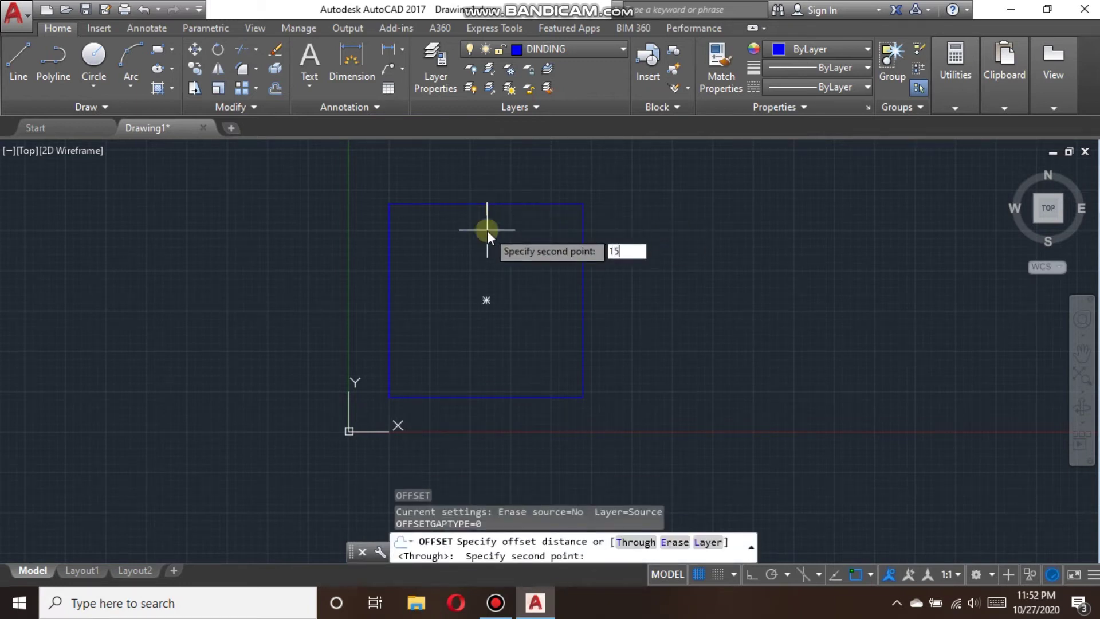
key(Return)
click(512, 203)
click(510, 229)
scroll(488, 292, up, 3)
middle_drag(488, 292, 561, 335)
scroll(644, 268, up, 2)
scroll(632, 264, down, 1)
middle_drag(632, 265, 586, 247)
click(563, 45)
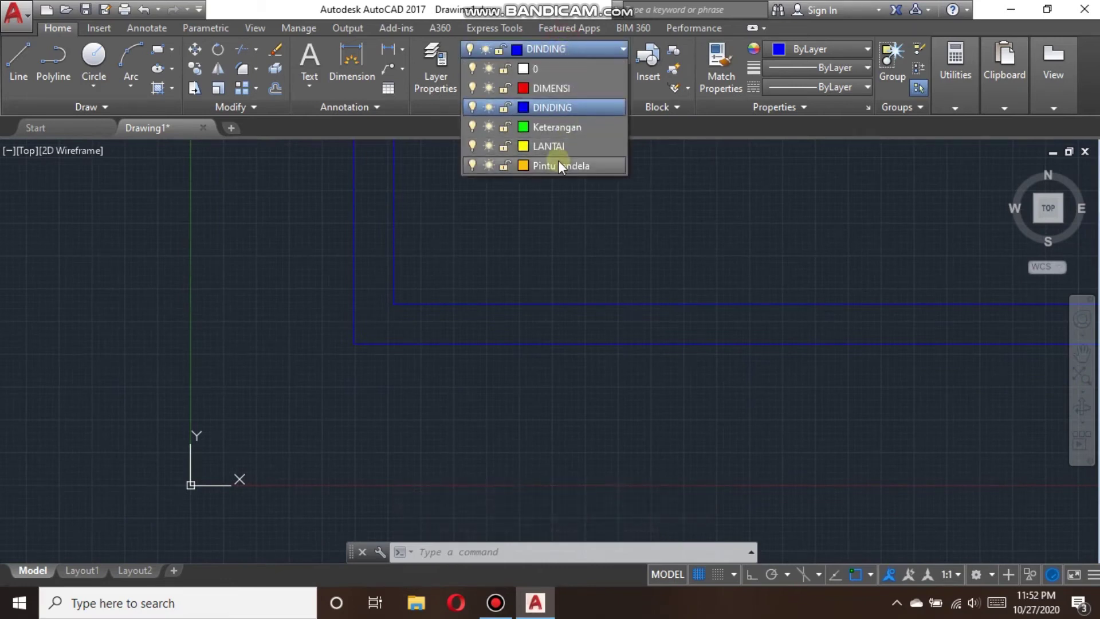
Make Pintu Jendela the current layer
click(558, 162)
middle_drag(543, 265, 545, 312)
scroll(545, 312, down, 2)
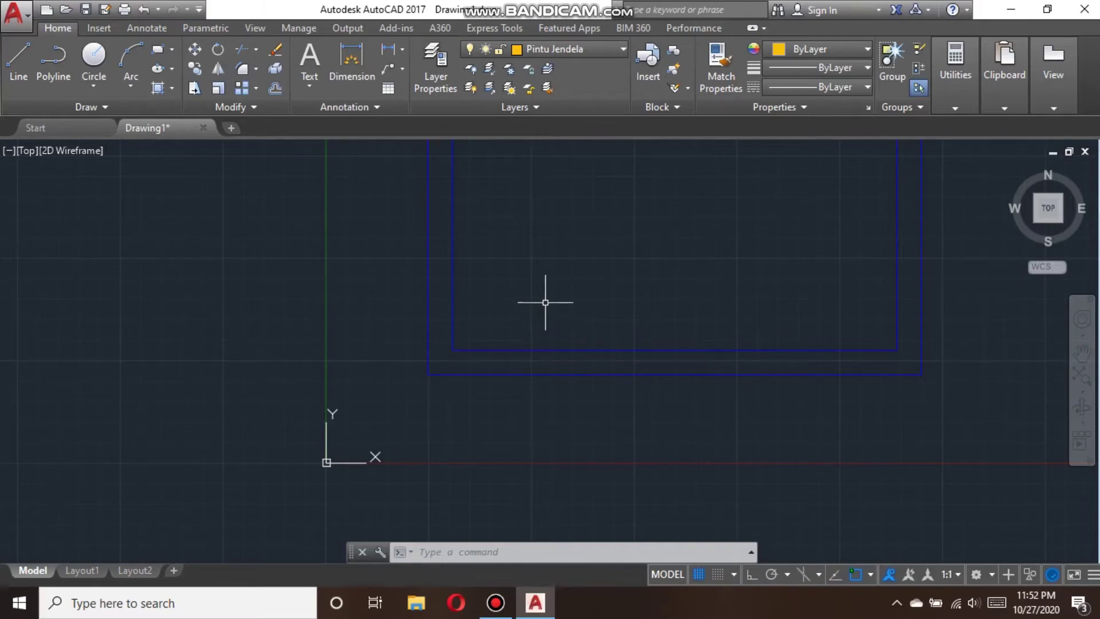
click(535, 295)
Draw a 5 by 15 rectangle inside the room and select it
text(rec)
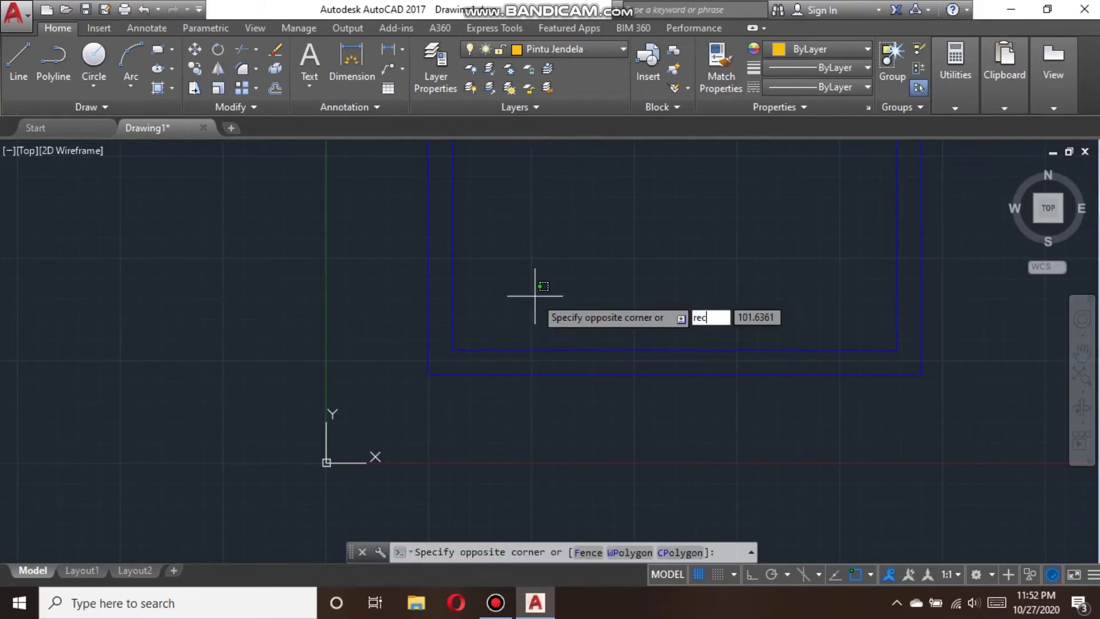
key(Return)
click(522, 262)
text(5)
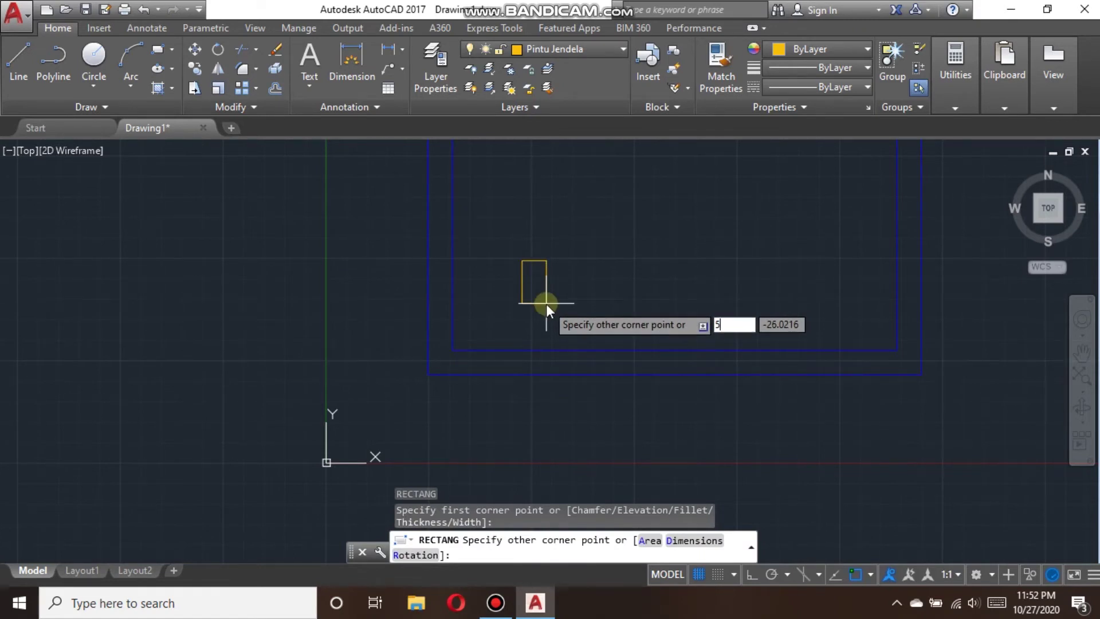
key(Tab)
text(15)
key(Return)
click(571, 282)
click(490, 231)
Move the small orange rectangle onto the bottom wall's inner corner
scroll(564, 232, up, 4)
text(m)
key(Return)
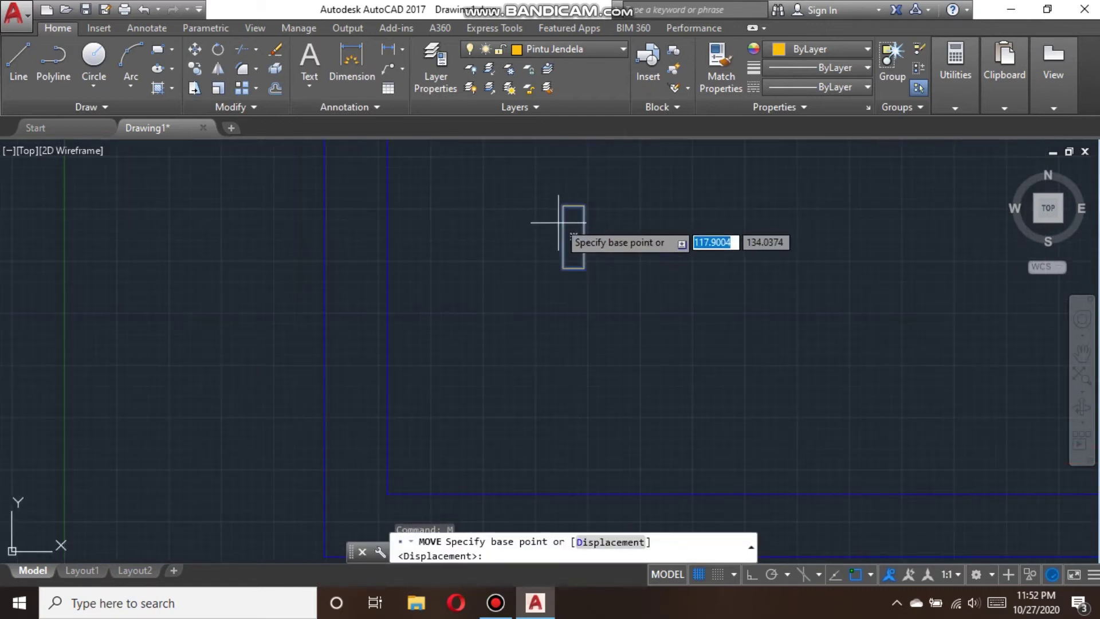
click(564, 207)
scroll(572, 194, up, 2)
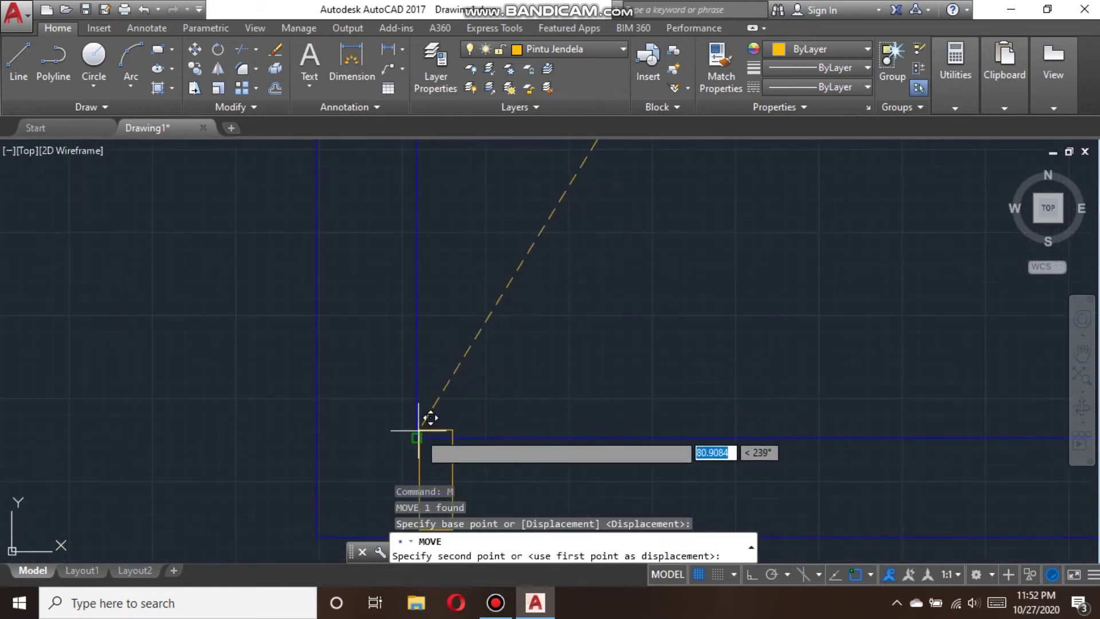
click(430, 418)
scroll(509, 304, down, 2)
key(Delete)
Copy the rectangle 90 units to the right with Polar Tracking on
click(535, 372)
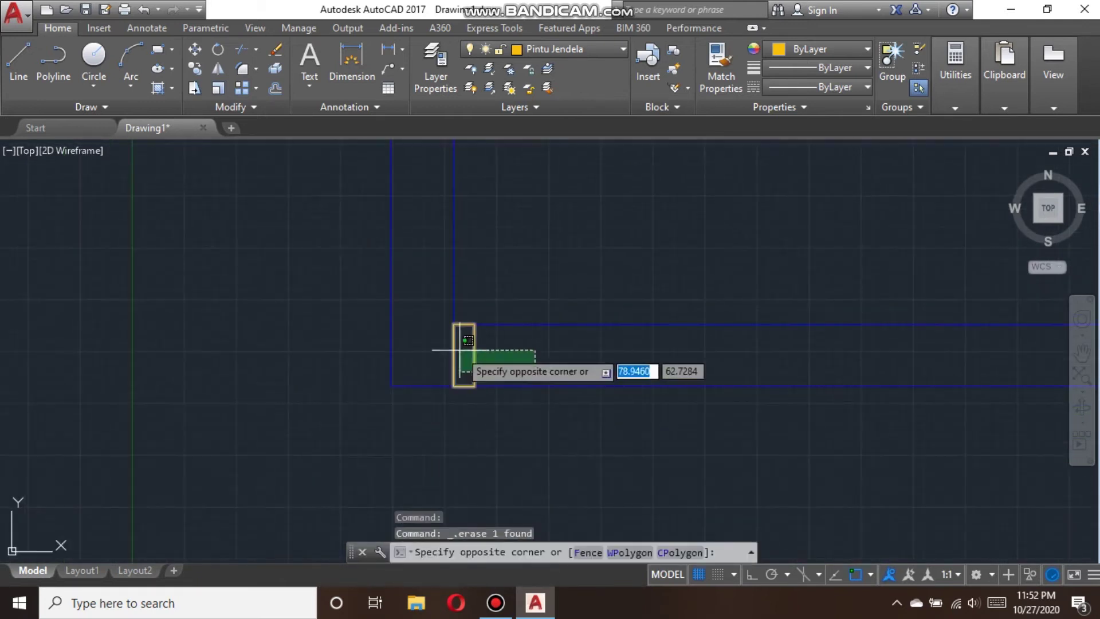
click(461, 350)
text(o)
key(Return)
click(498, 265)
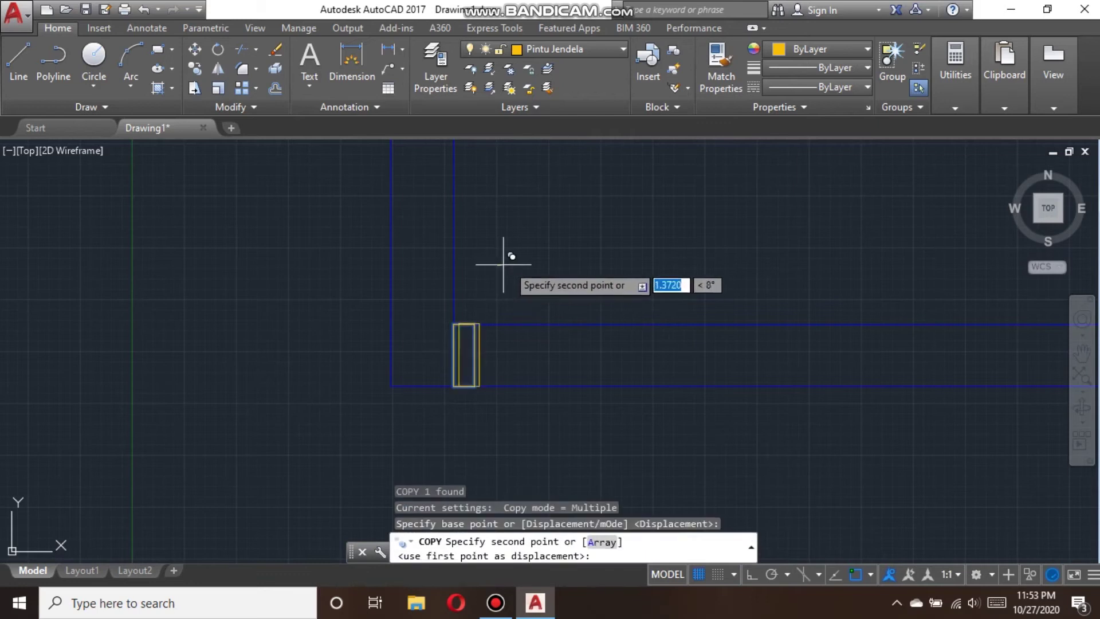
click(773, 575)
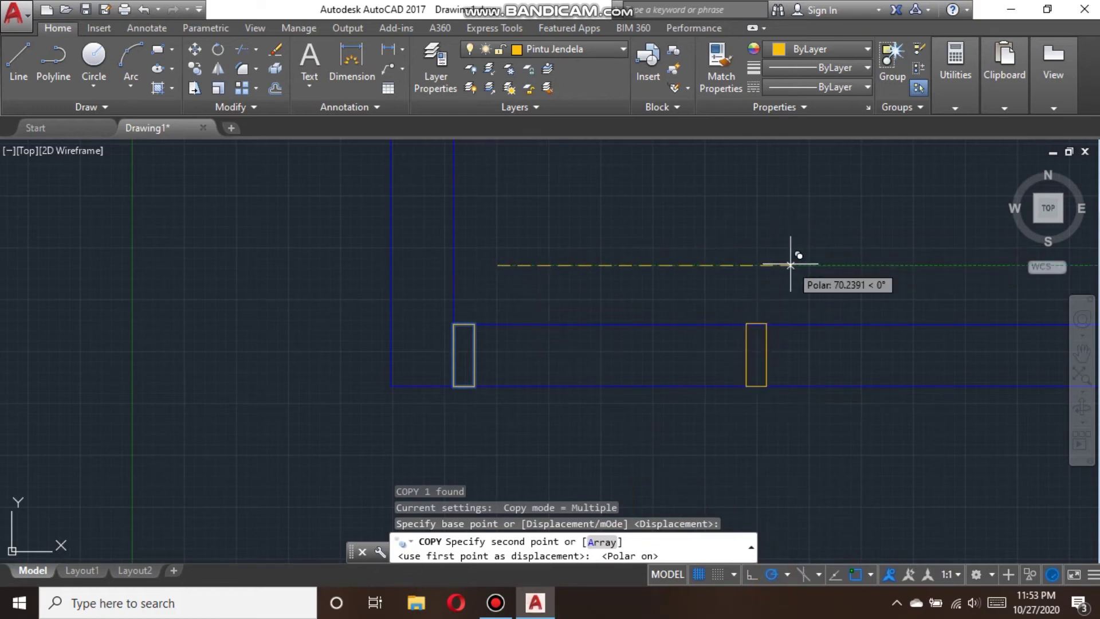
text(90)
key(Return)
middle_drag(779, 355, 574, 345)
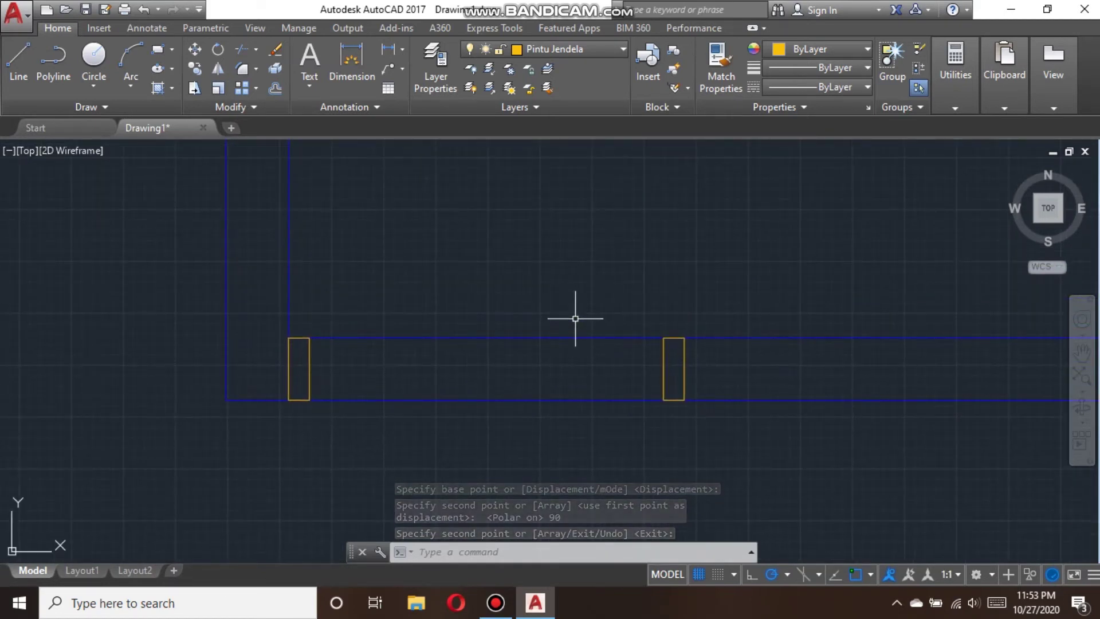
key(Escape)
Draw the door leaf as a polyline between the two jambs, 5 units thick
text(pl)
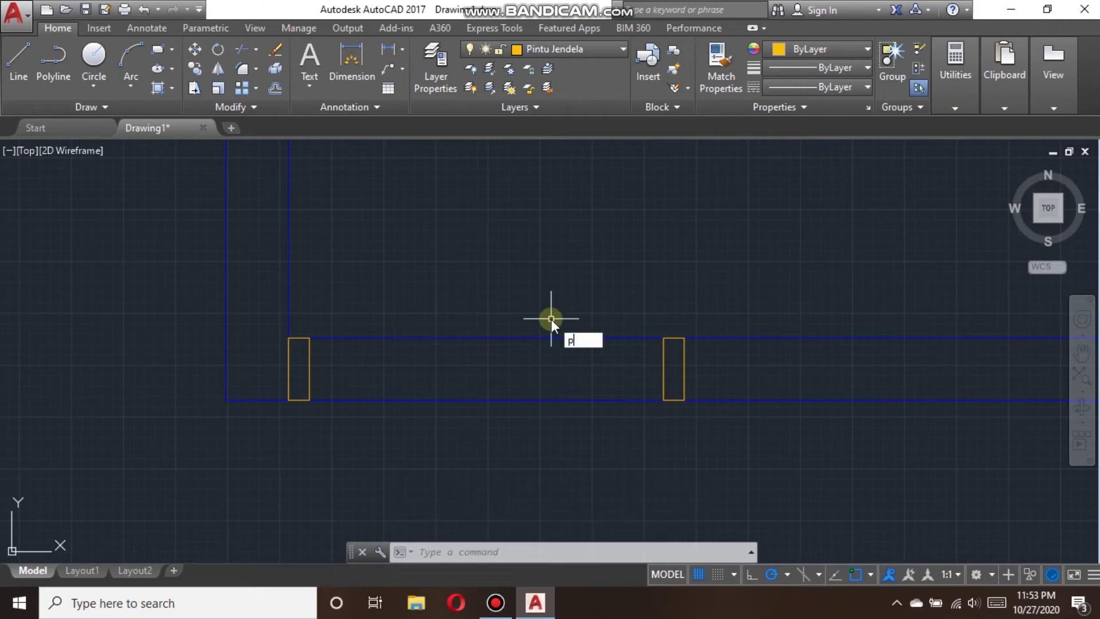
key(Return)
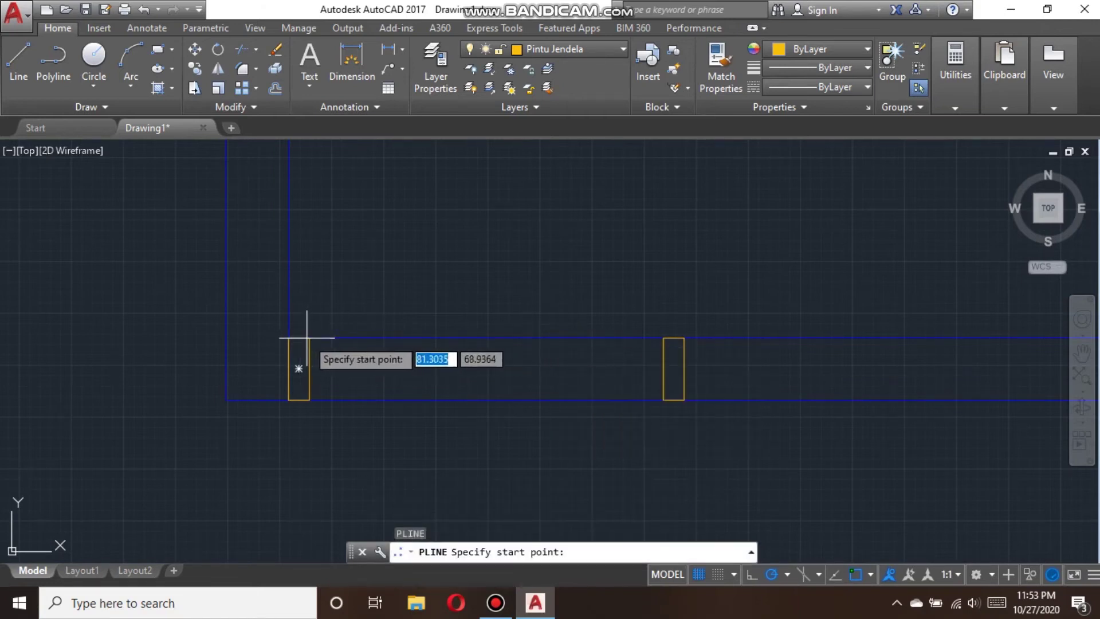
click(309, 337)
click(664, 338)
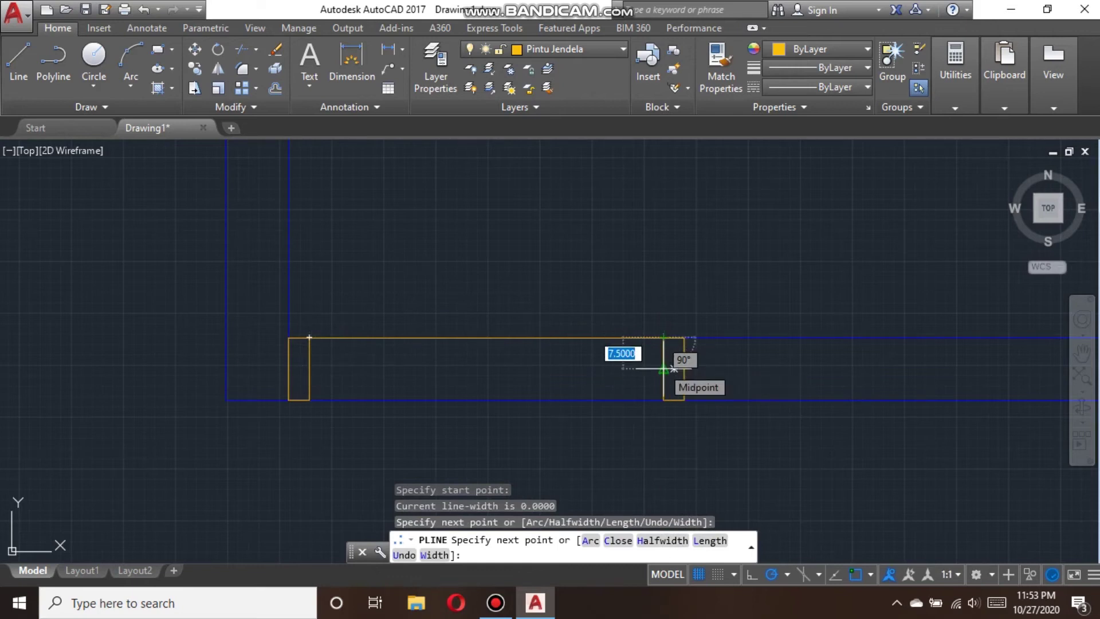
text(5)
key(Return)
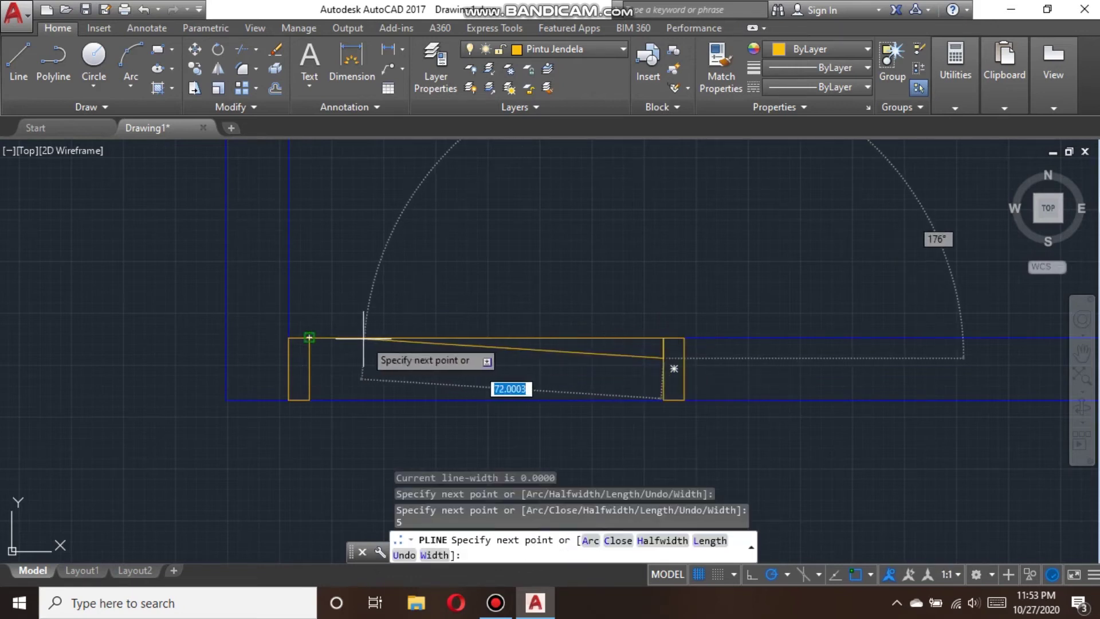
click(310, 358)
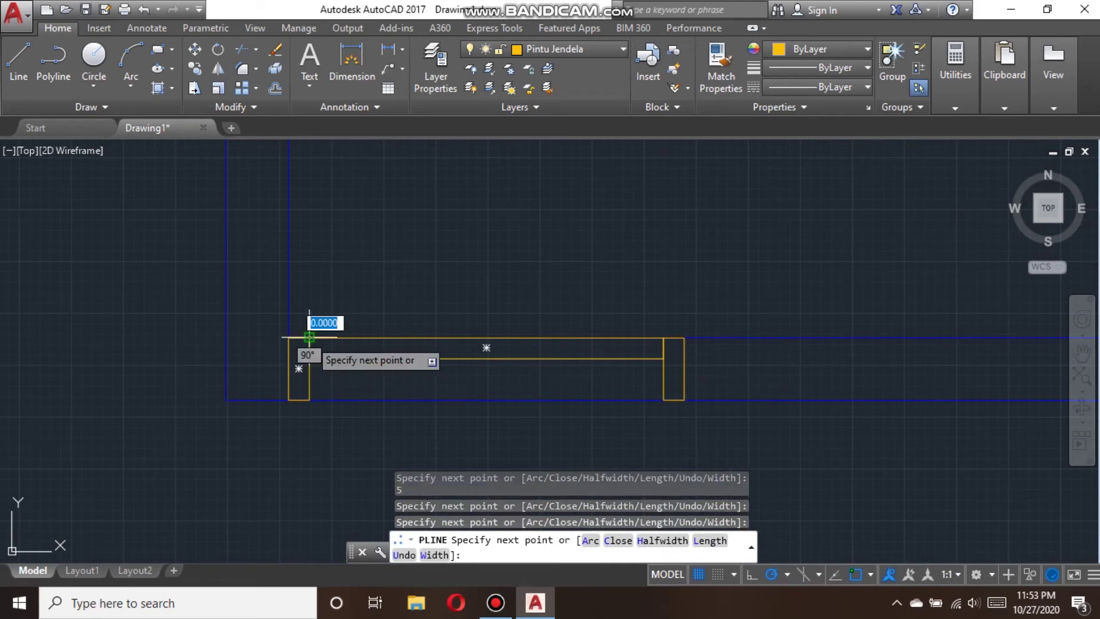
key(Return)
Rotate the door leaf 90° upright about the left jamb corner
click(609, 369)
click(591, 350)
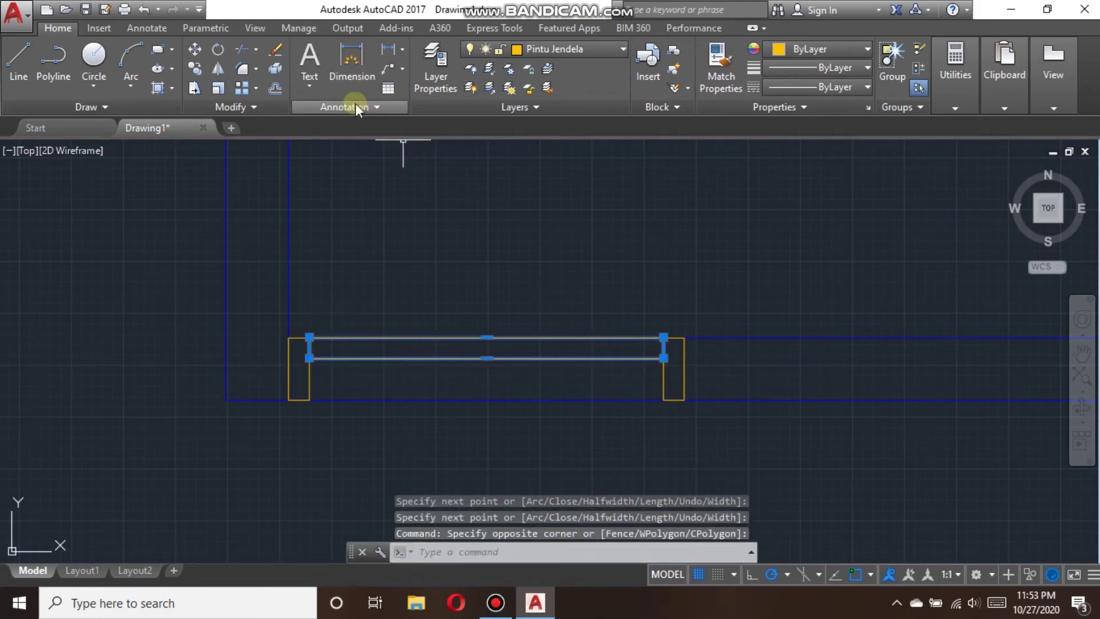
click(217, 50)
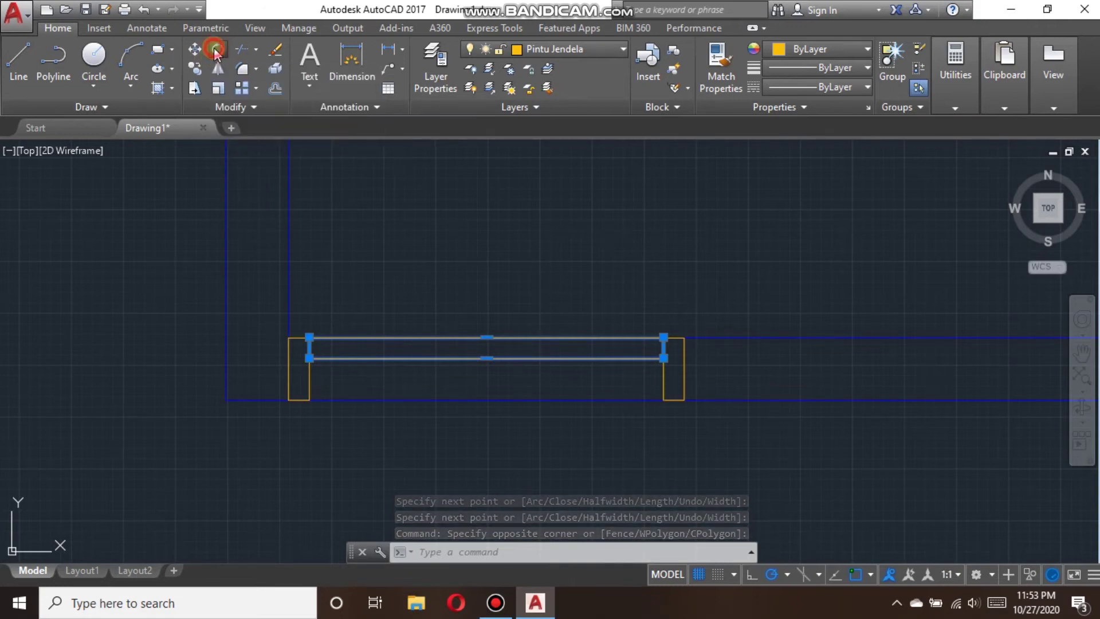
click(309, 337)
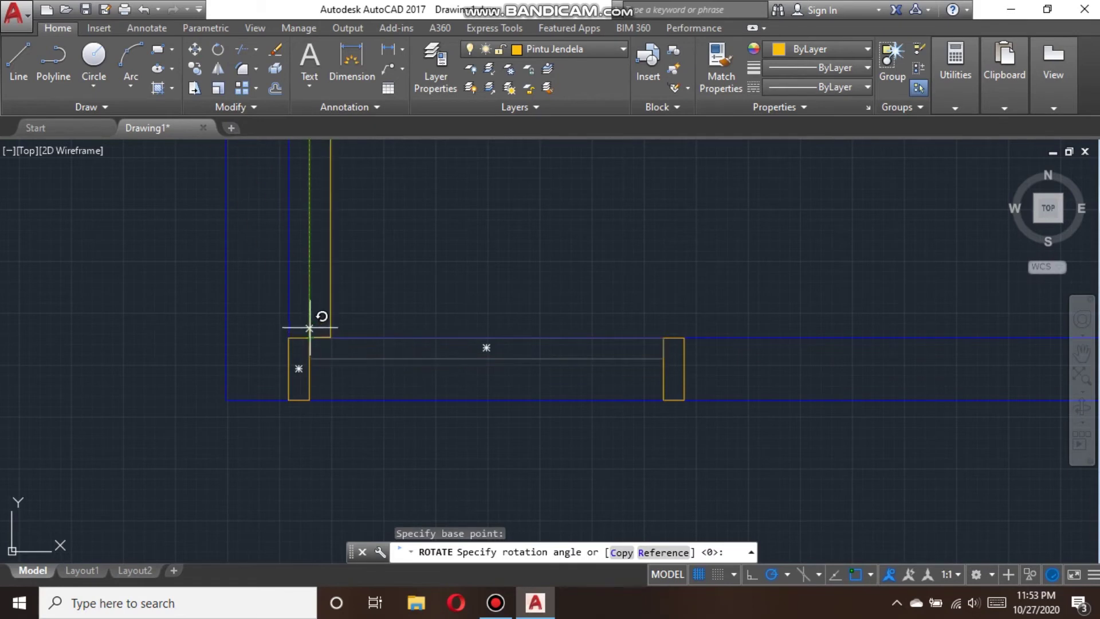
click(310, 193)
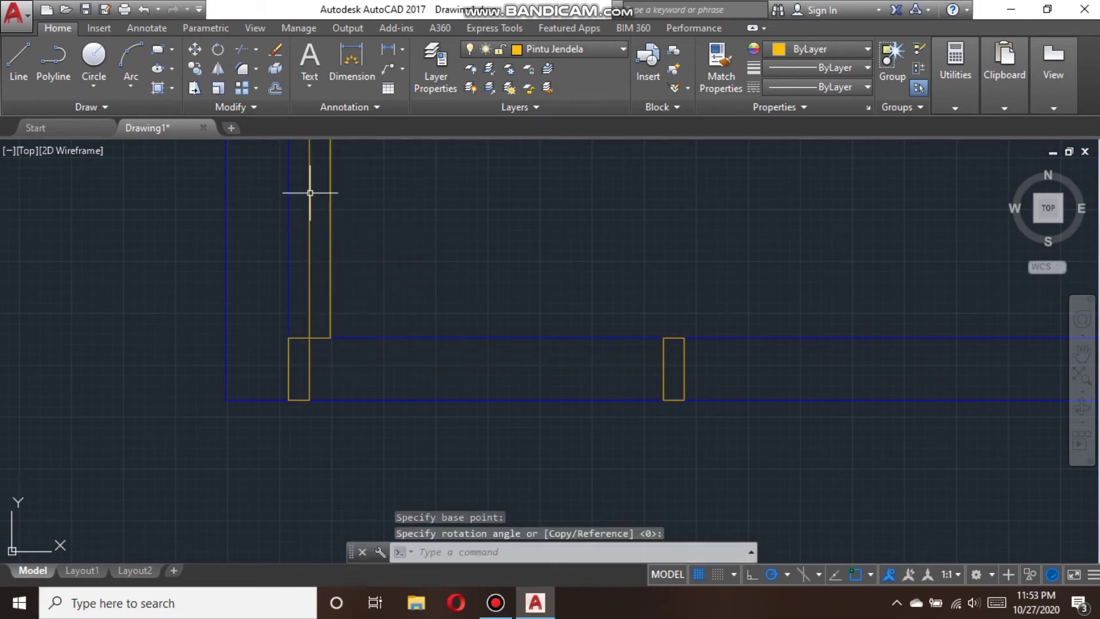
mouse_move(416, 338)
middle_down()
mouse_move(450, 287)
mouse_move(494, 305)
middle_up()
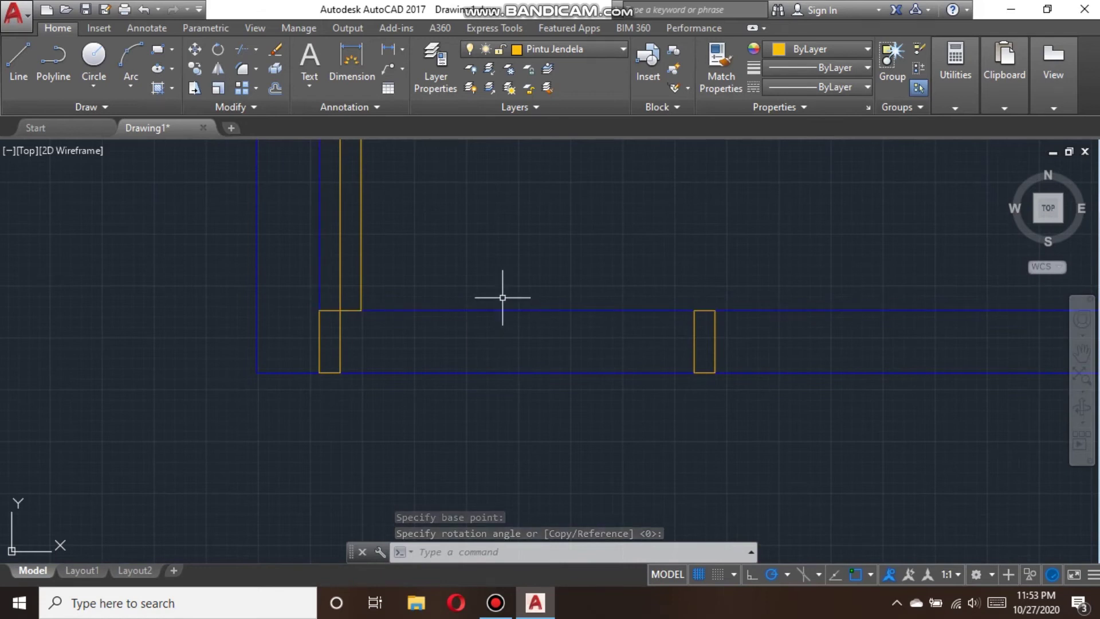
middle_drag(490, 268, 539, 335)
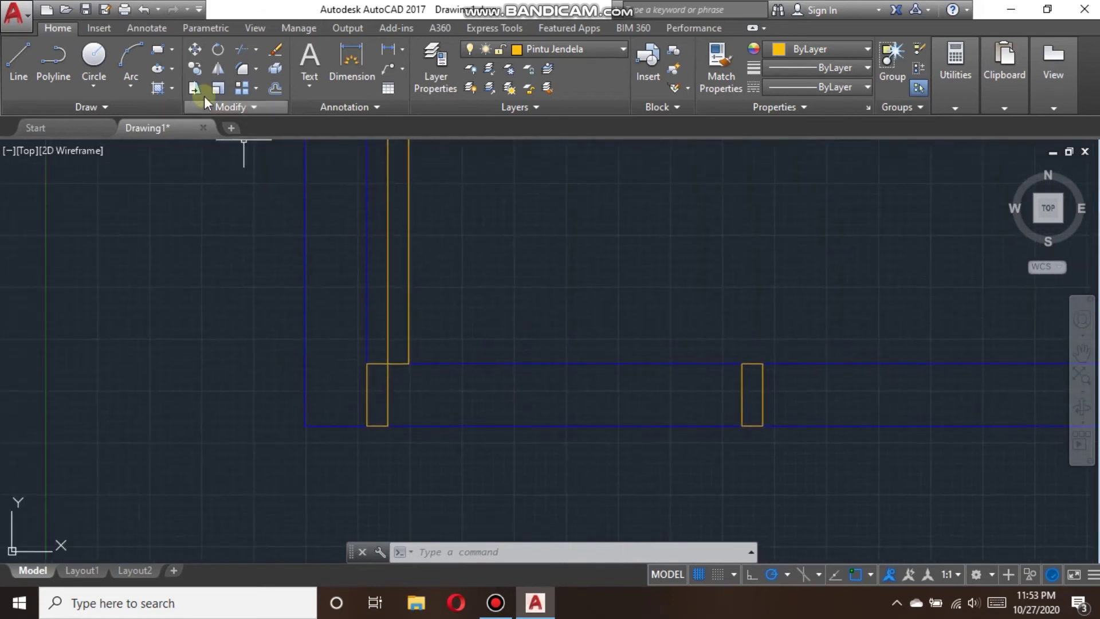
Trim the wall lines out of the doorway opening
click(240, 49)
key(Return)
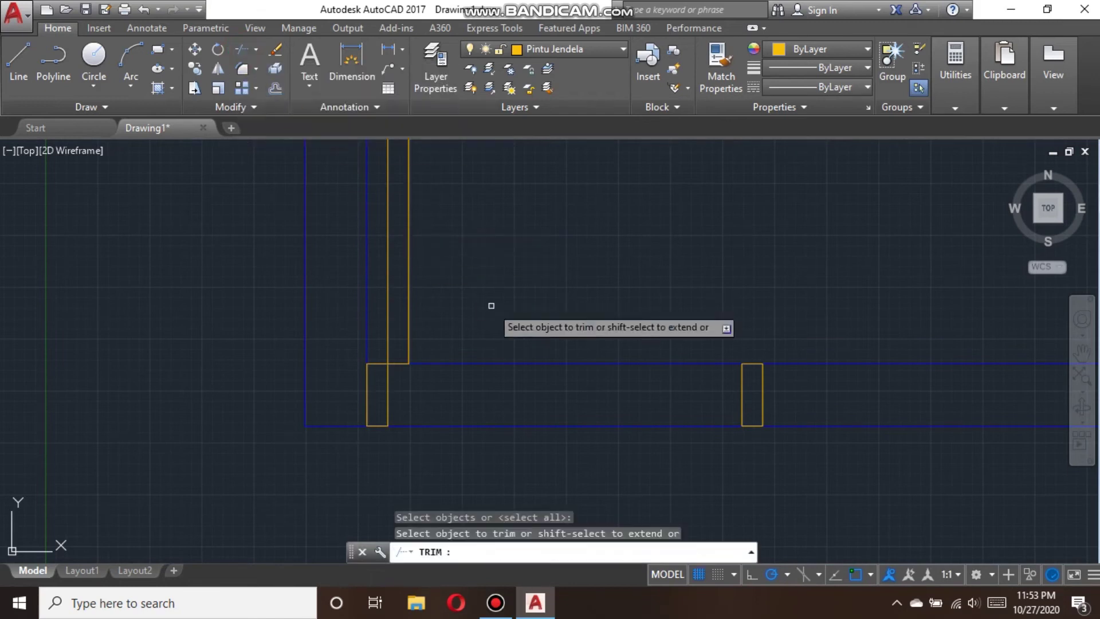
click(545, 315)
click(490, 376)
scroll(579, 309, down, 2)
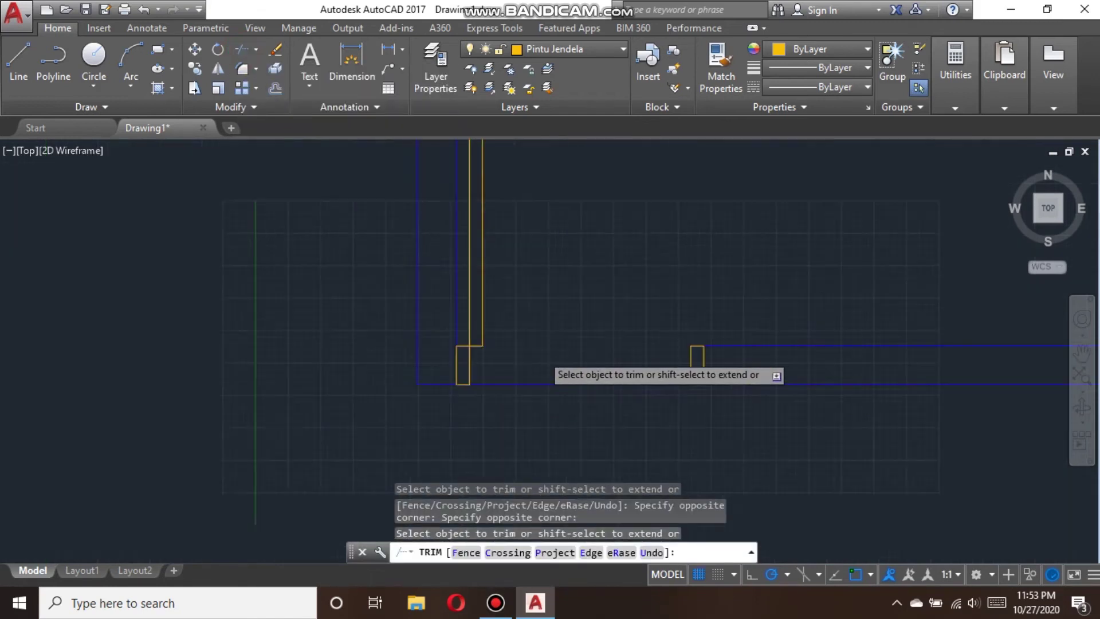
scroll(651, 307, down, 4)
middle_drag(652, 307, 540, 373)
scroll(533, 328, down, 3)
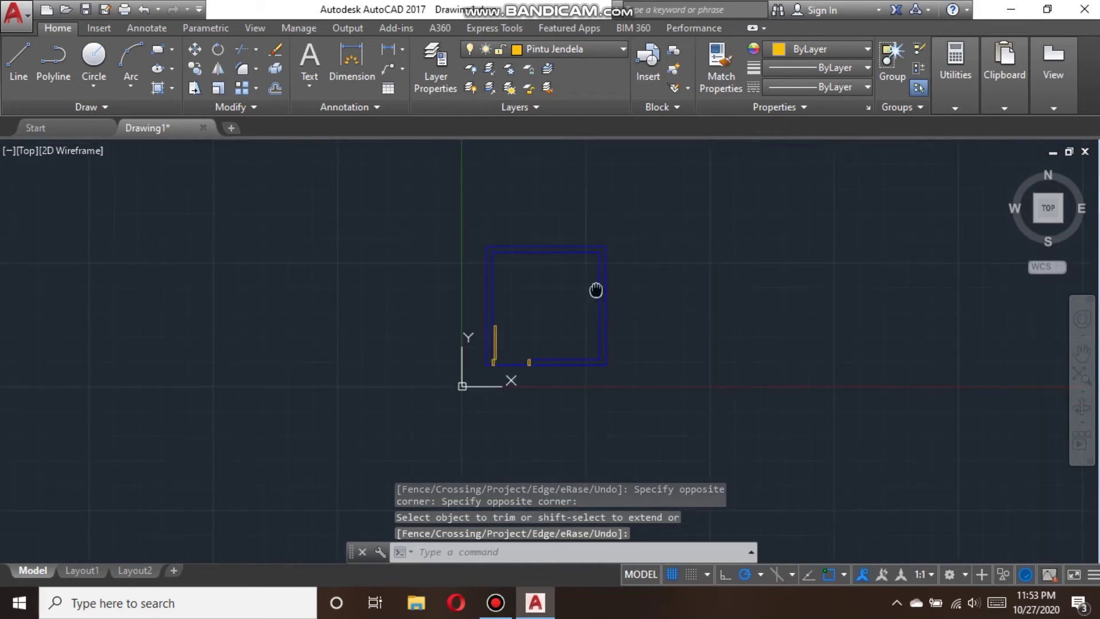
middle_drag(596, 290, 554, 288)
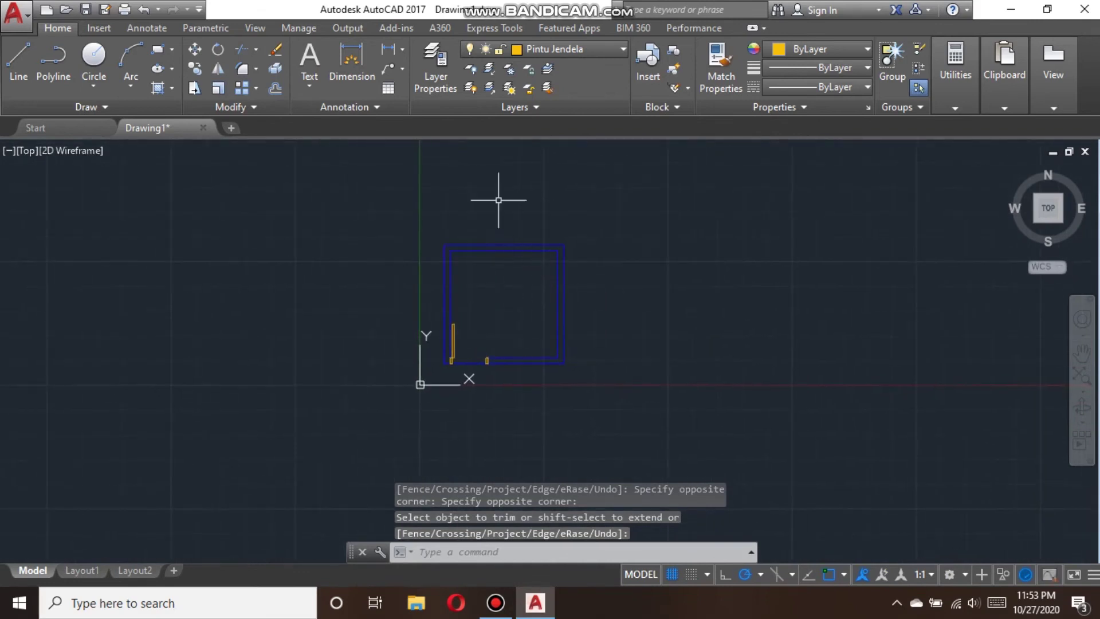
Make DIMENSI the current layer and frame the room for dimensioning
click(553, 49)
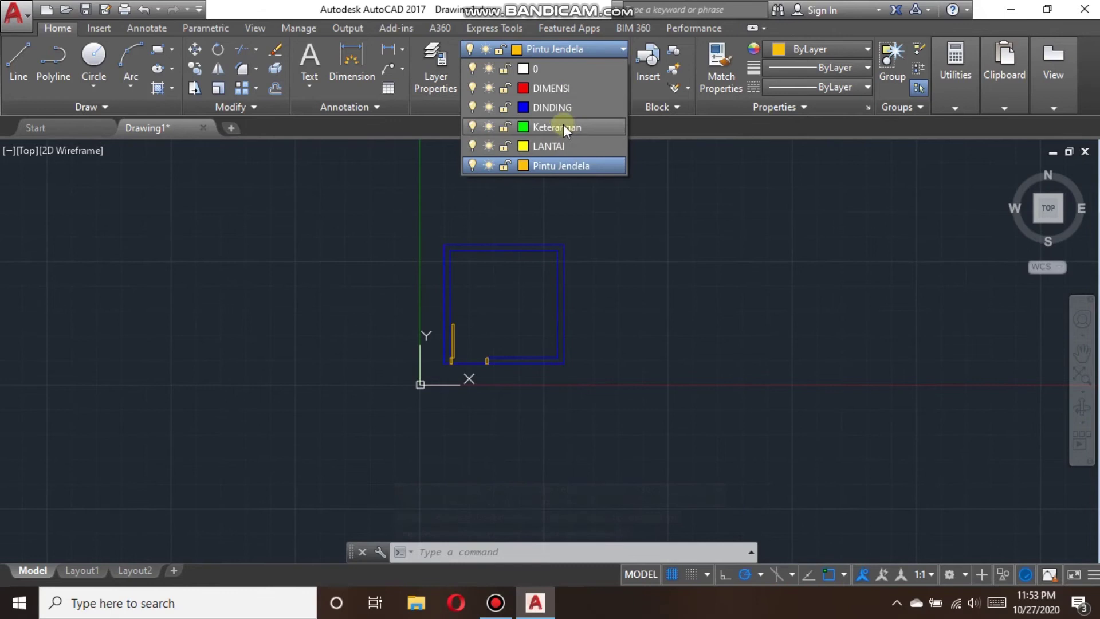
click(566, 91)
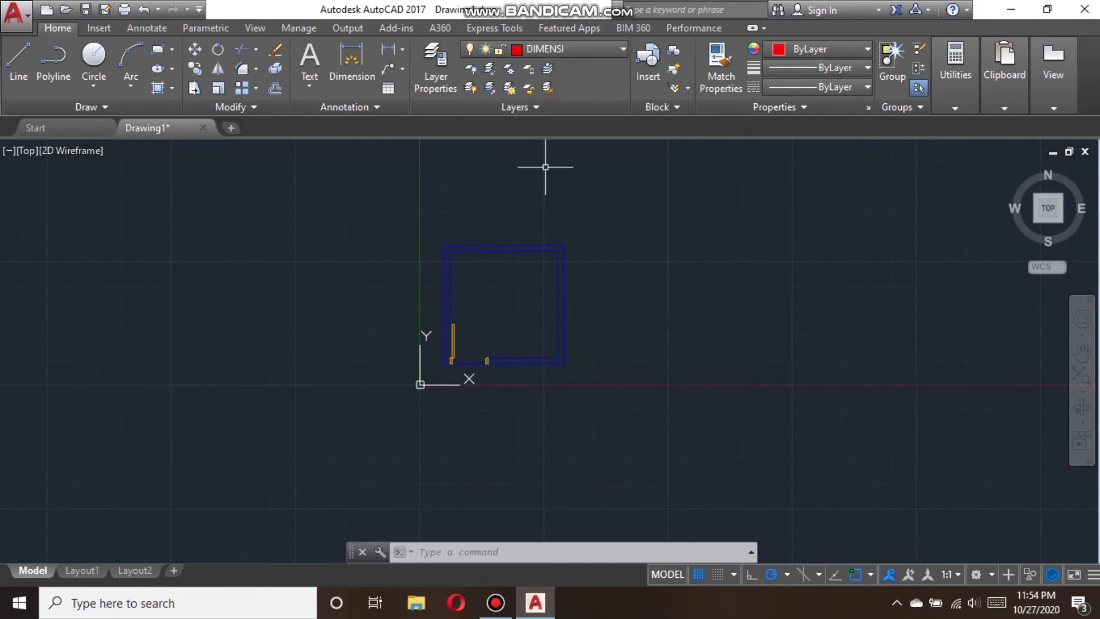
scroll(567, 337, up, 4)
scroll(523, 290, down, 4)
scroll(532, 286, up, 2)
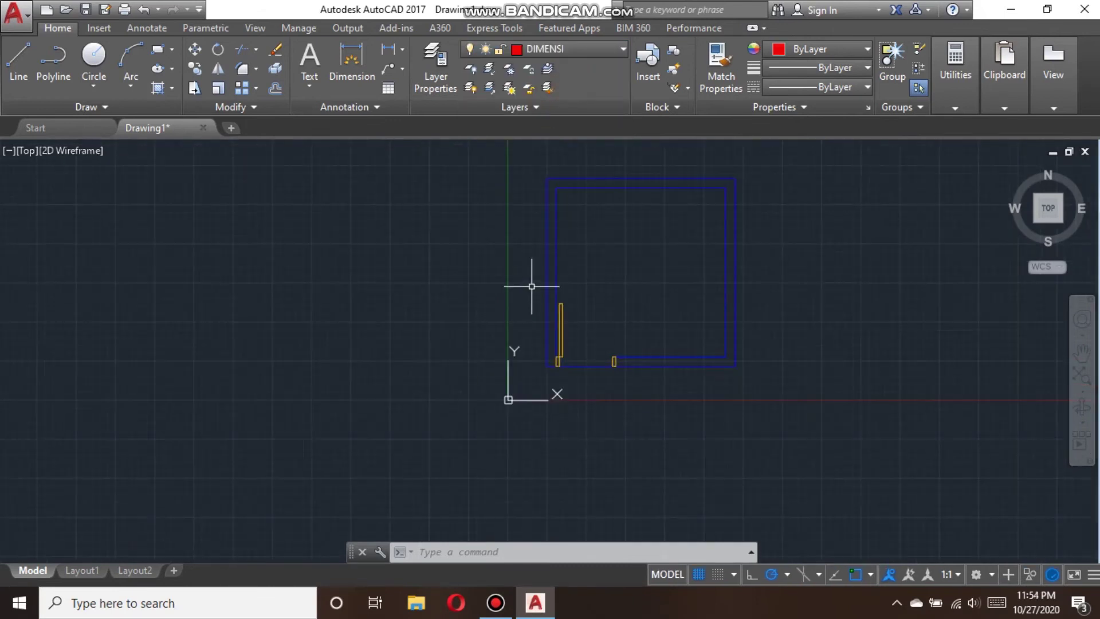
scroll(490, 306, up, 2)
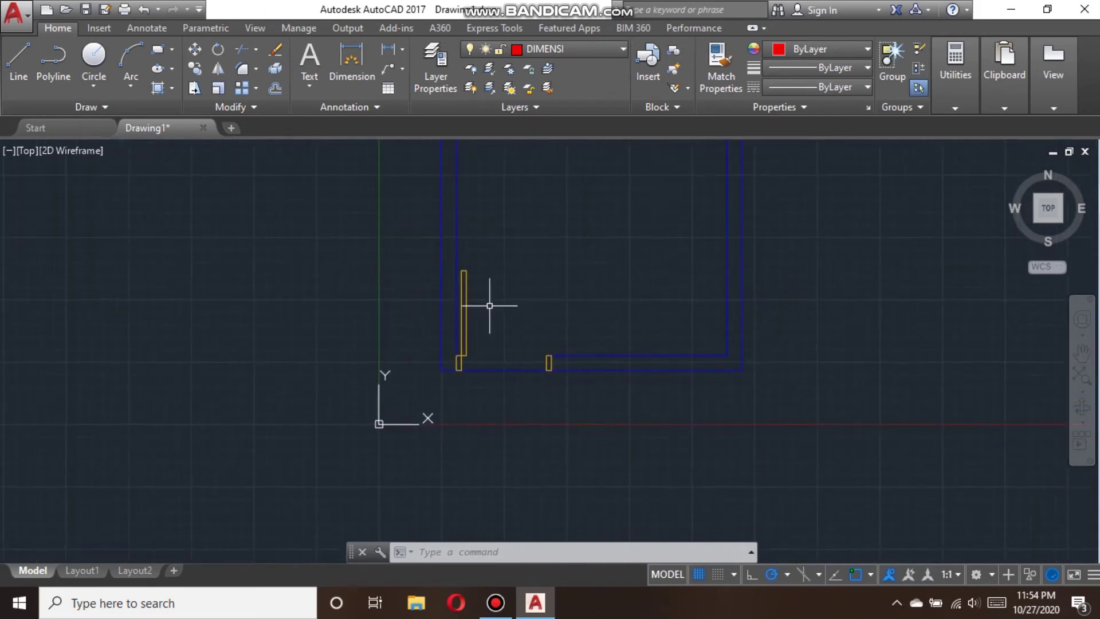
middle_drag(637, 347, 560, 351)
scroll(575, 376, down, 2)
scroll(574, 388, down, 2)
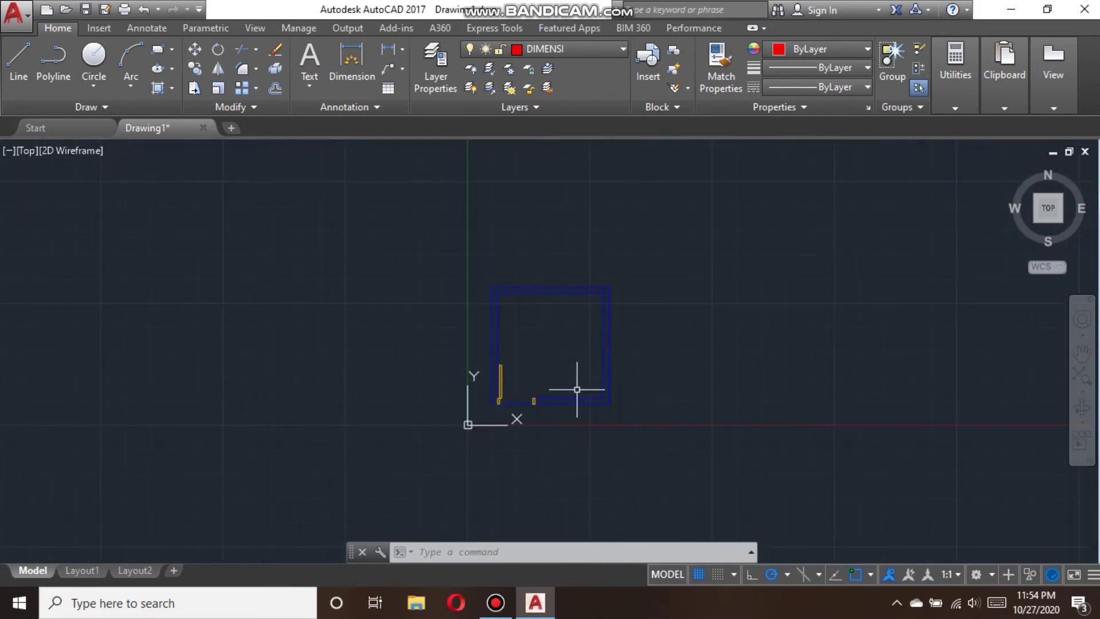
scroll(575, 388, up, 4)
Dimension the room's bottom wall, placing the dimension line below it
click(351, 69)
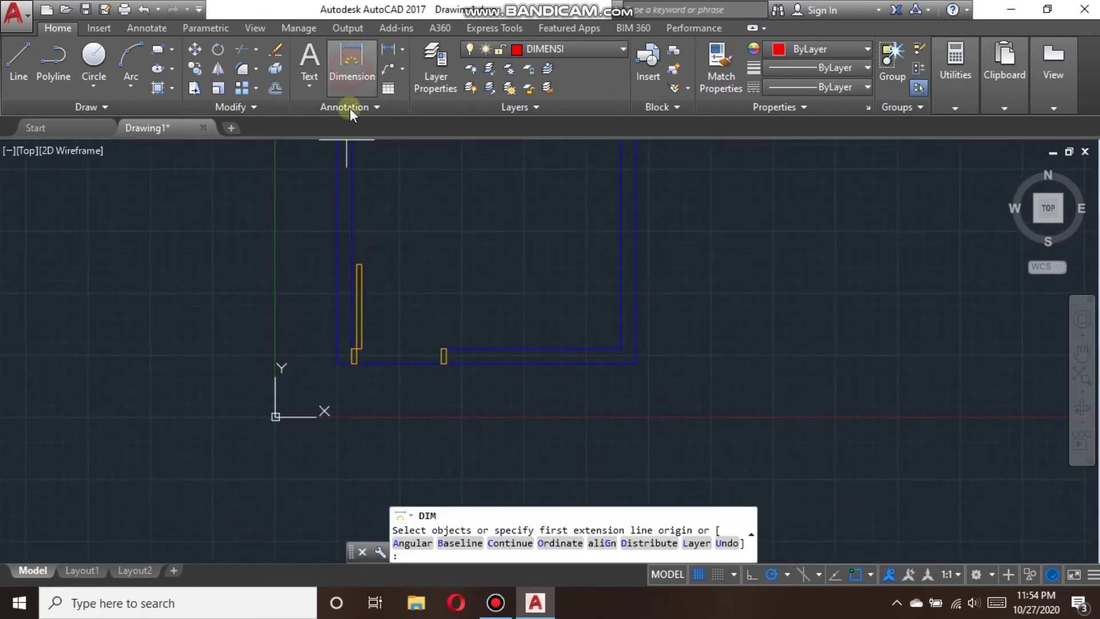
click(339, 363)
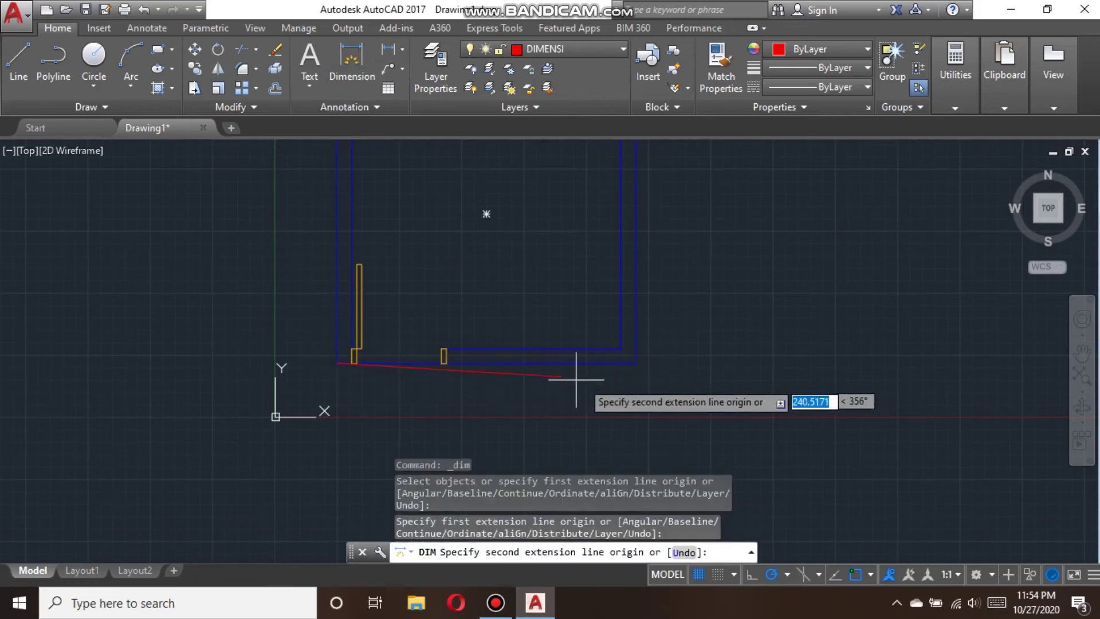
click(636, 363)
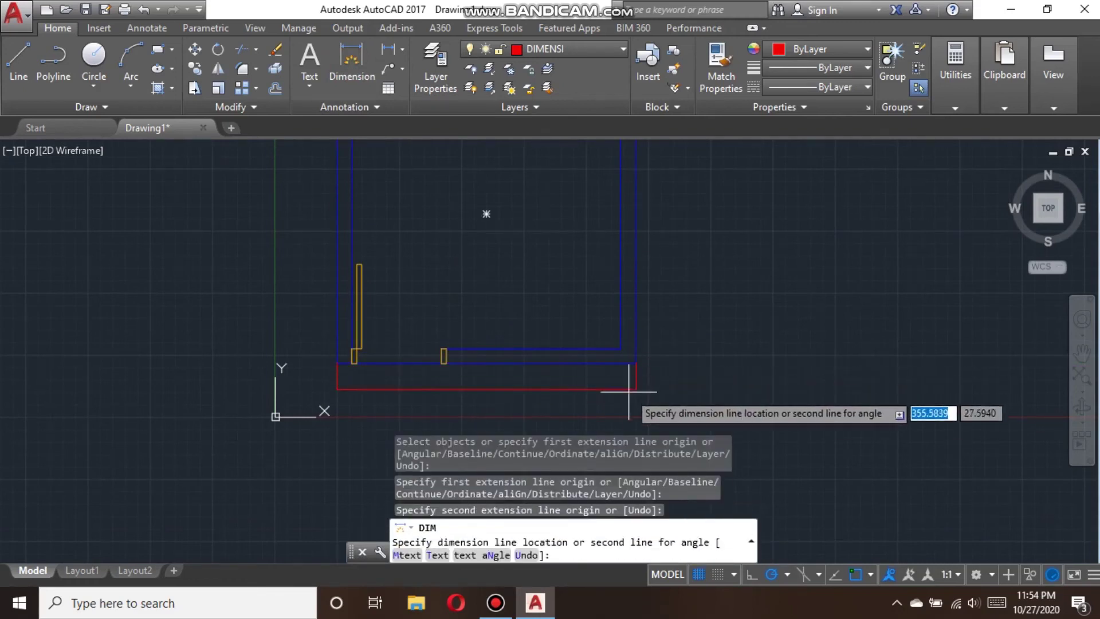
click(635, 408)
middle_drag(648, 367, 581, 314)
key(Escape)
Add a vertical dimension along the room's right side with DIM
text(dim)
key(Return)
click(570, 310)
scroll(590, 221, down, 4)
scroll(573, 206, up, 2)
click(577, 223)
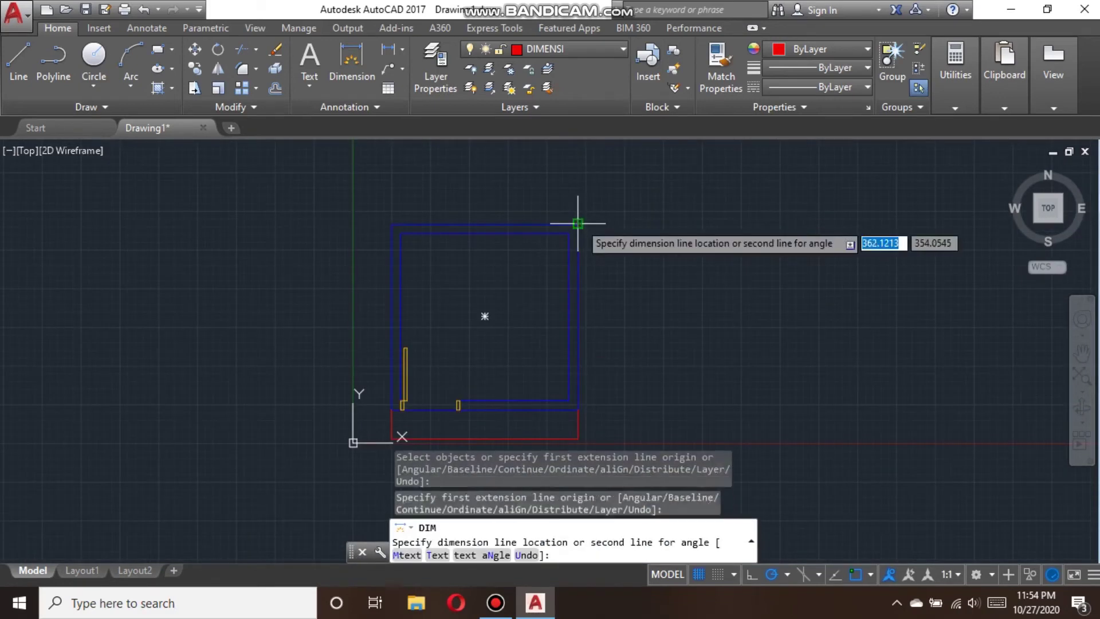
click(615, 224)
middle_drag(645, 338, 745, 216)
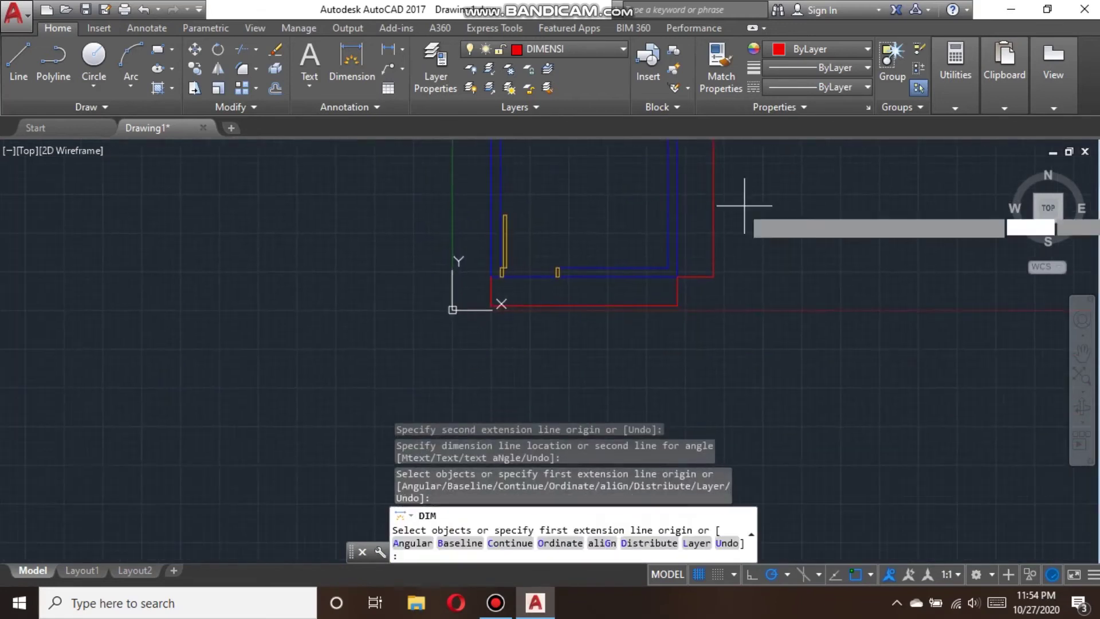
key(Return)
Select both the bottom and right-side dimensions
middle_drag(643, 282, 714, 275)
scroll(739, 287, up, 4)
click(784, 296)
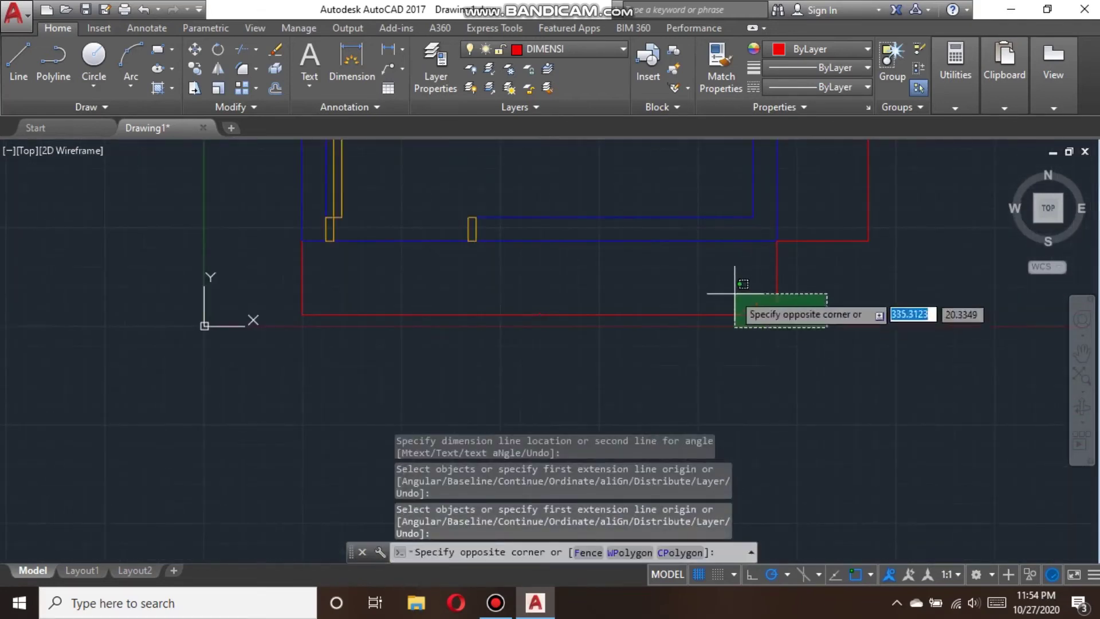
click(736, 296)
click(871, 303)
click(843, 211)
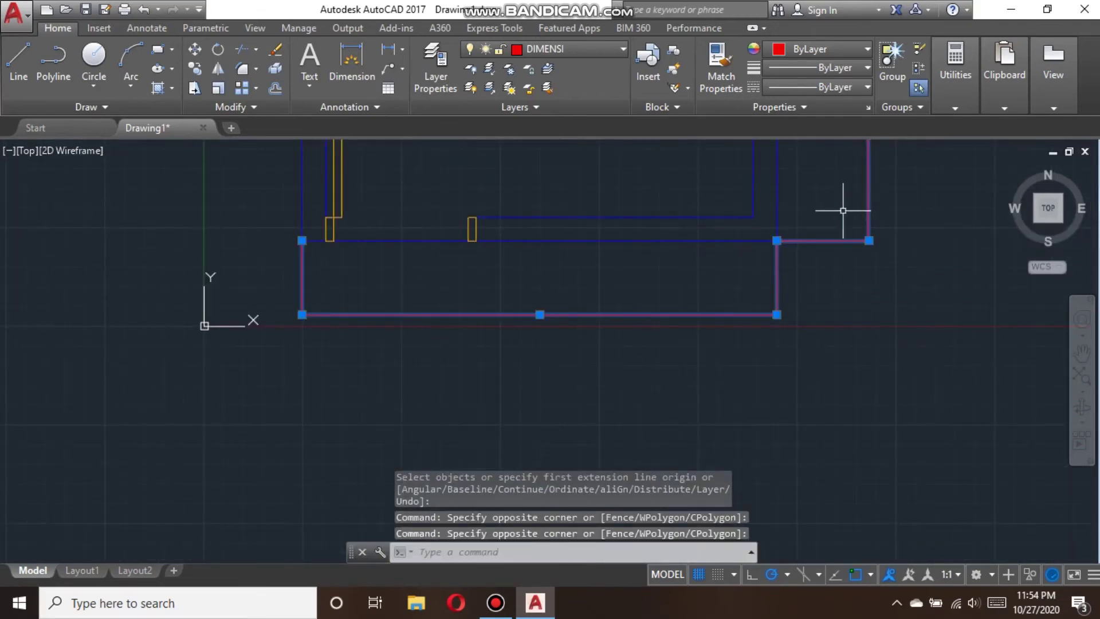
Open the Properties palette for the two selected dimensions
right_click(829, 242)
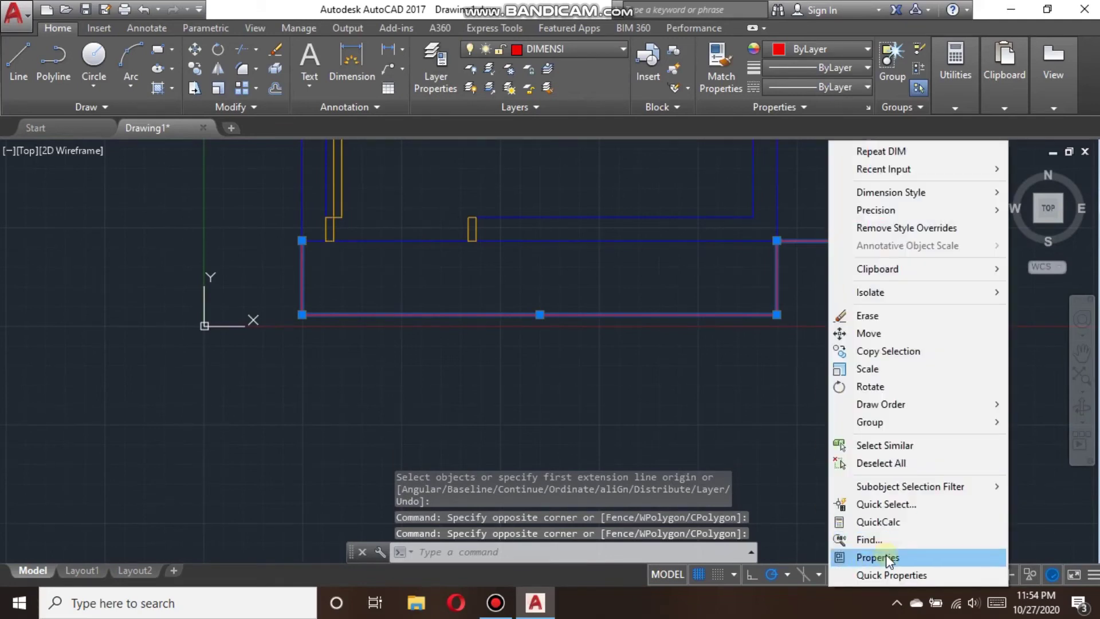
click(886, 557)
scroll(663, 315, up, 5)
scroll(607, 337, up, 3)
scroll(585, 332, down, 2)
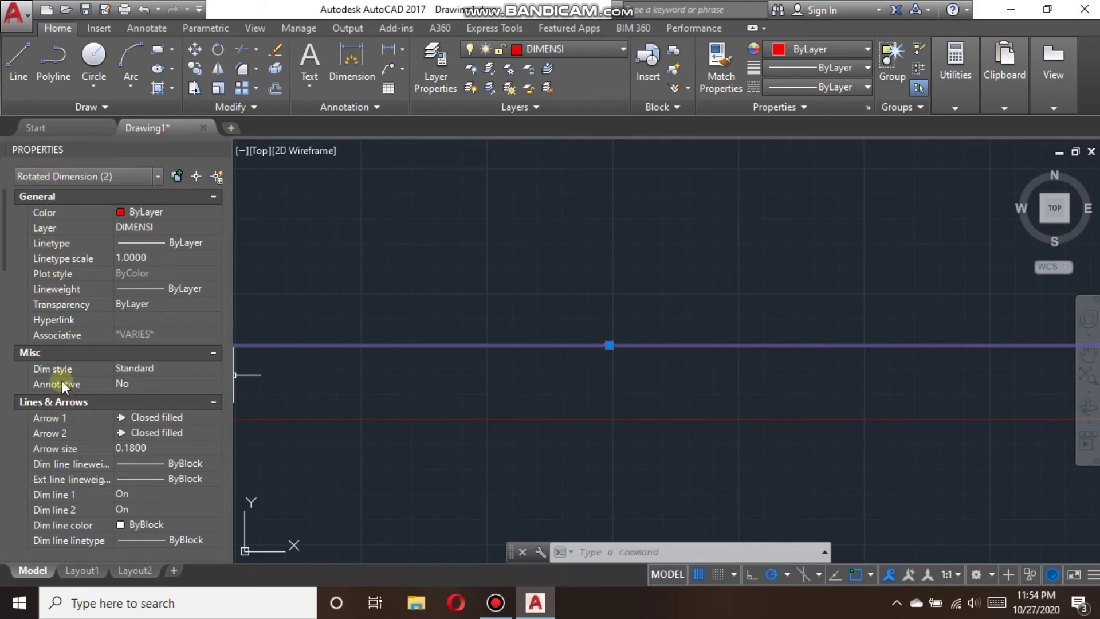
scroll(59, 407, down, 1)
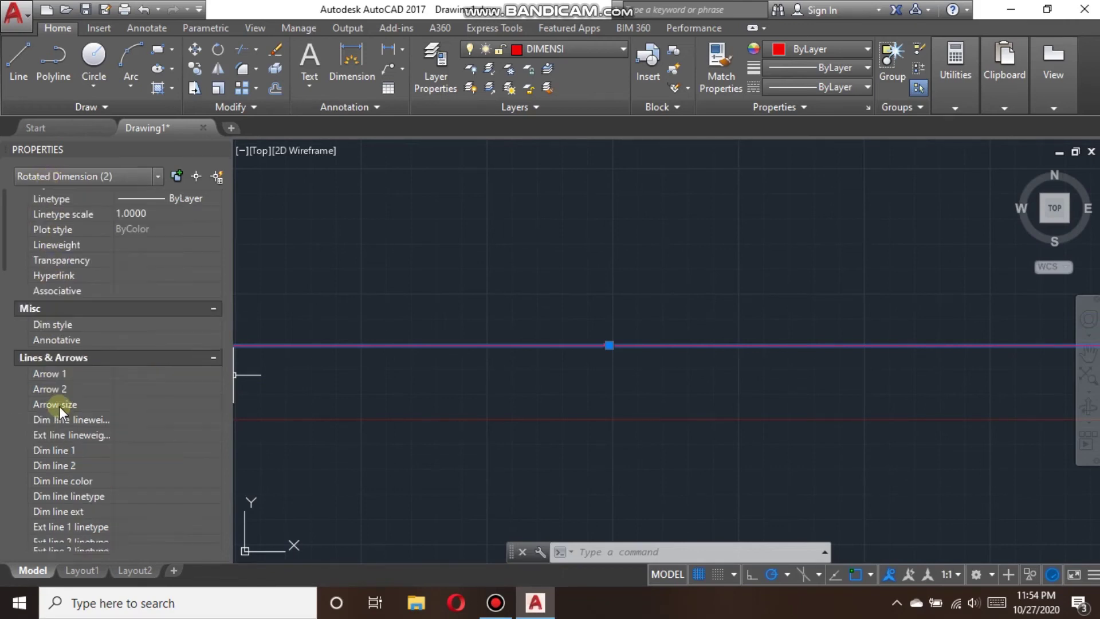
scroll(60, 407, down, 1)
Set the dimensions' arrow size to 10 and begin editing their text height
click(133, 356)
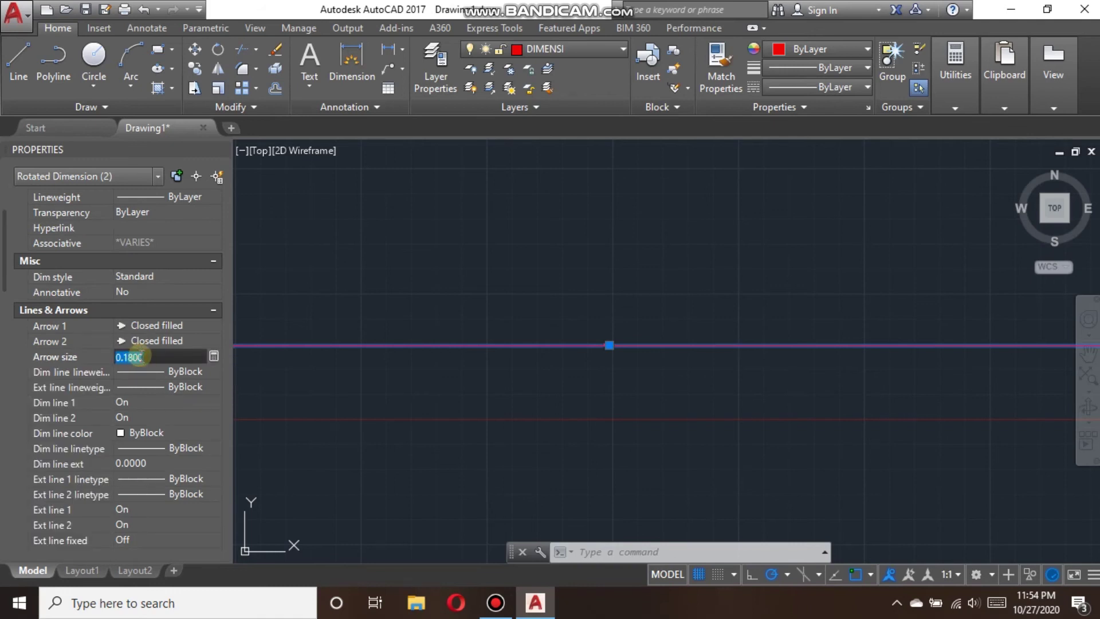
text(10)
key(Return)
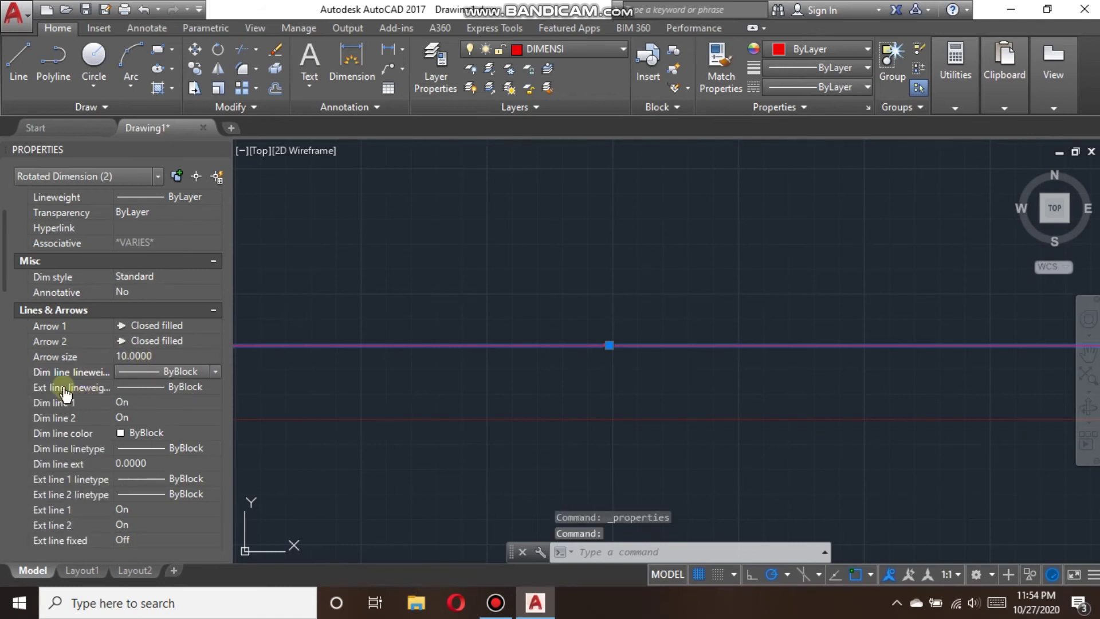
scroll(49, 388, down, 3)
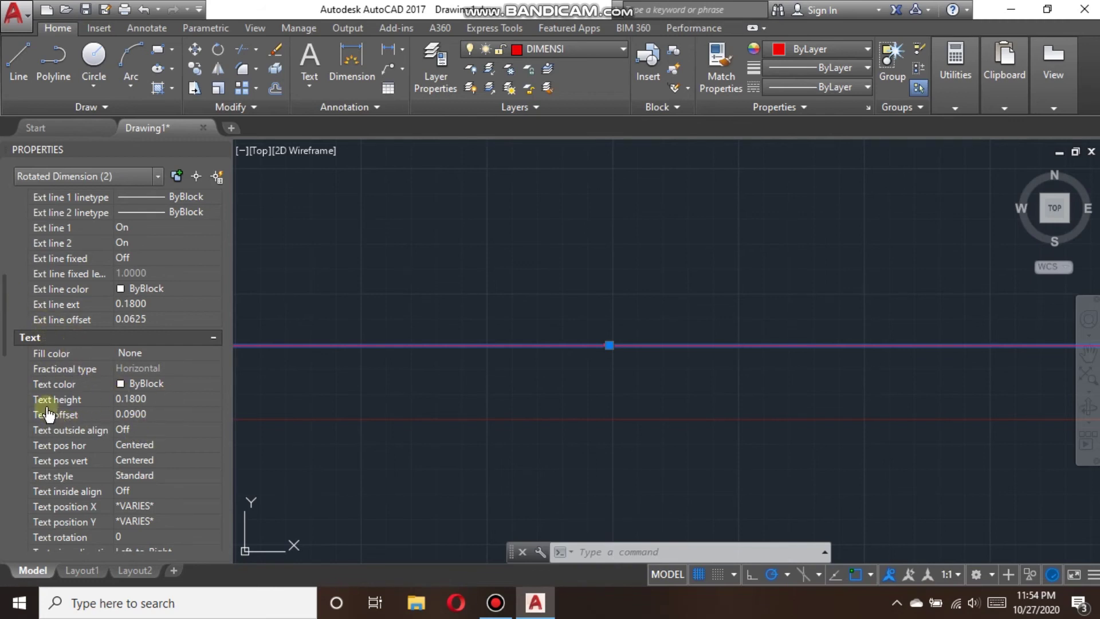
click(167, 401)
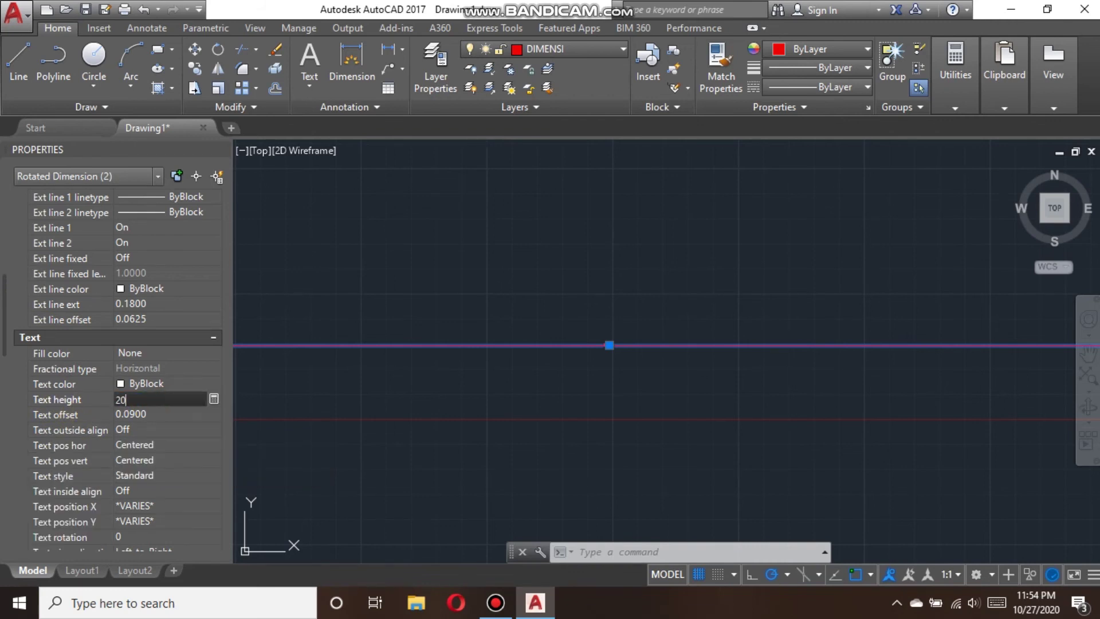
Set the dimensions' text height to 20
key(Return)
scroll(700, 330, down, 3)
middle_drag(701, 316, 594, 407)
scroll(597, 366, down, 4)
scroll(614, 359, up, 3)
middle_drag(613, 359, 639, 305)
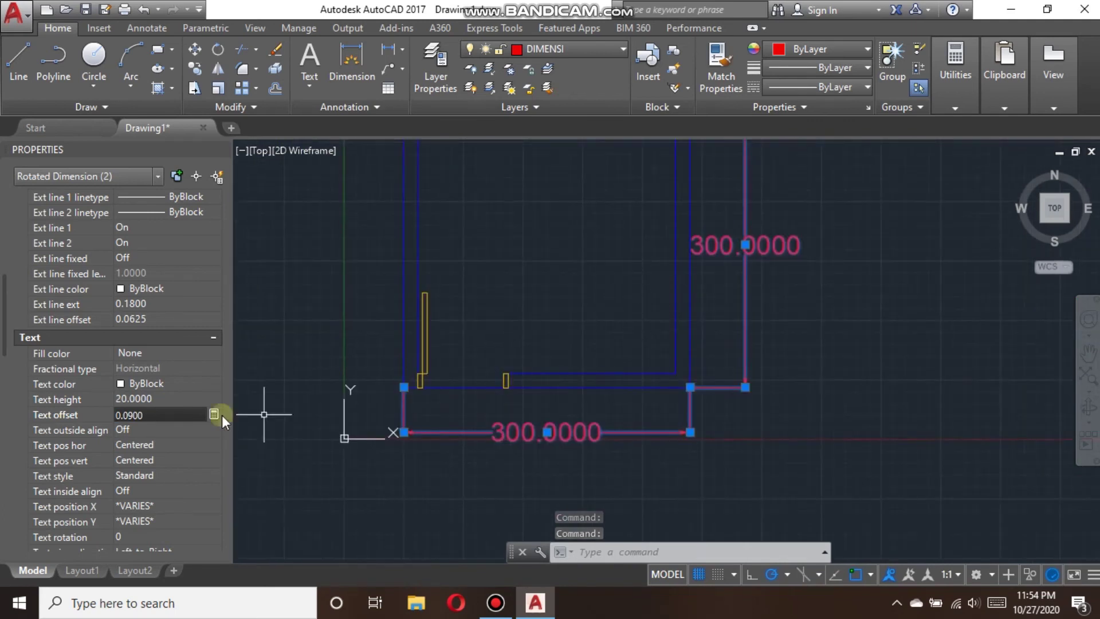
scroll(52, 407, down, 4)
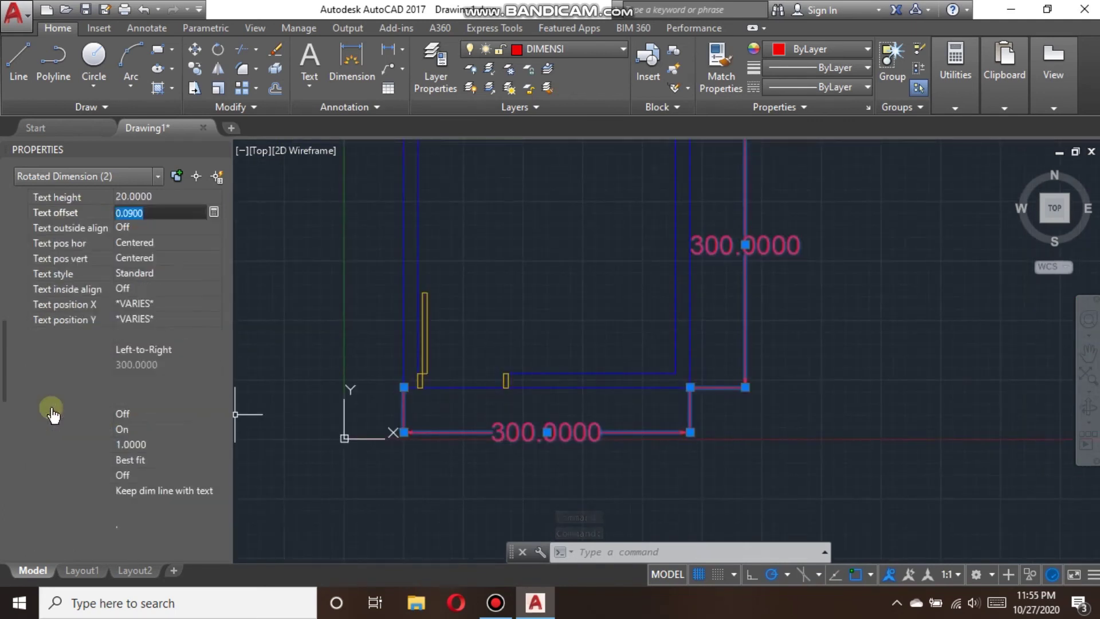
scroll(52, 407, down, 2)
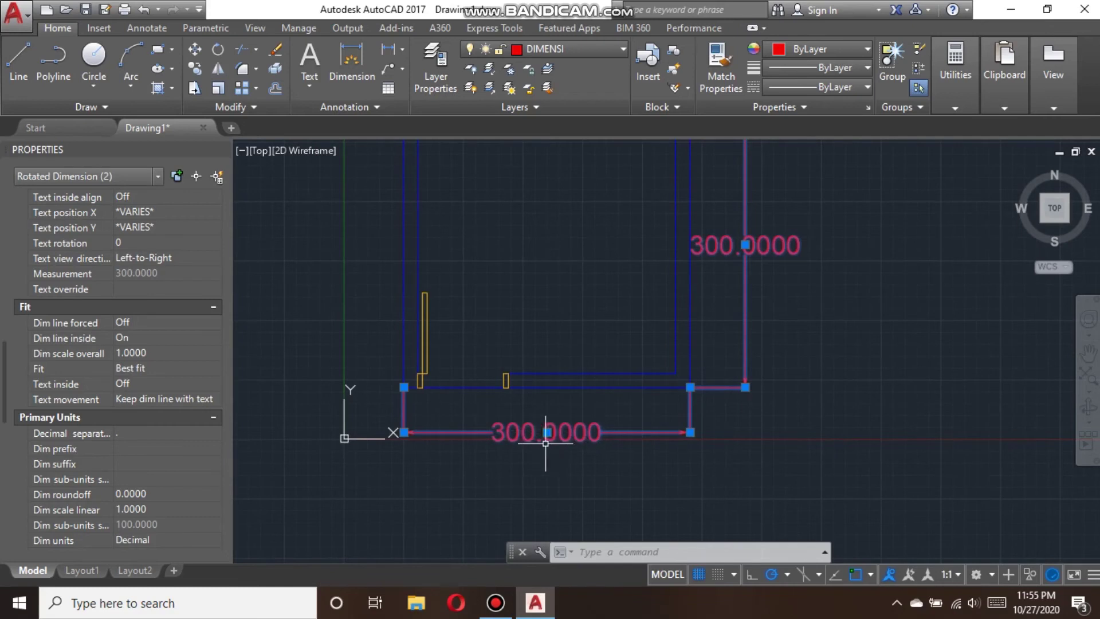
scroll(149, 399, down, 8)
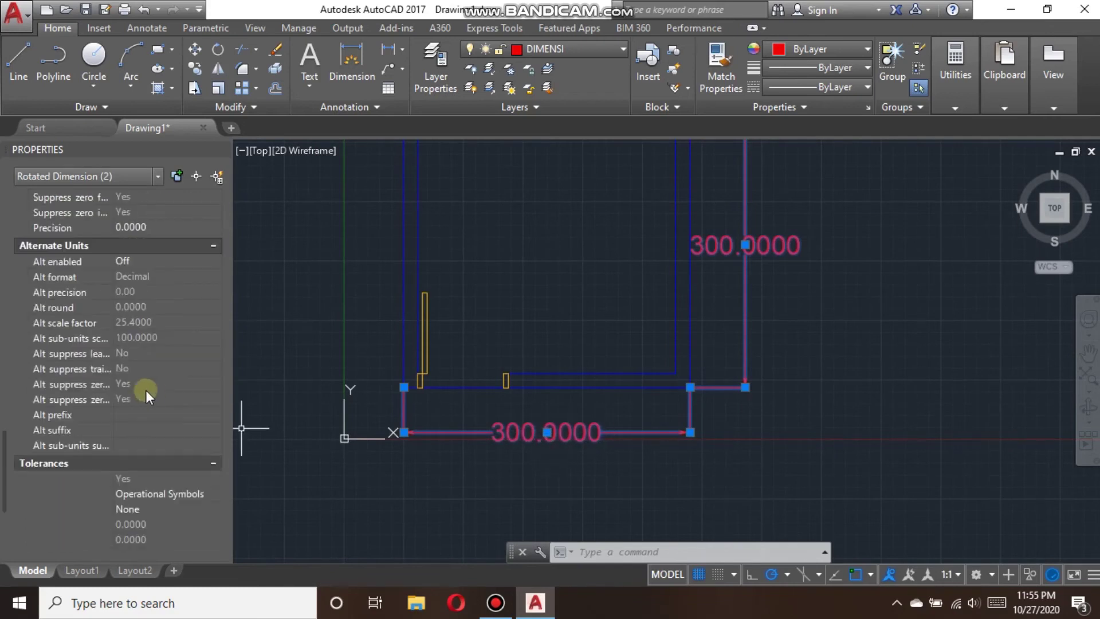
scroll(63, 358, down, 3)
scroll(67, 366, up, 3)
scroll(67, 365, up, 4)
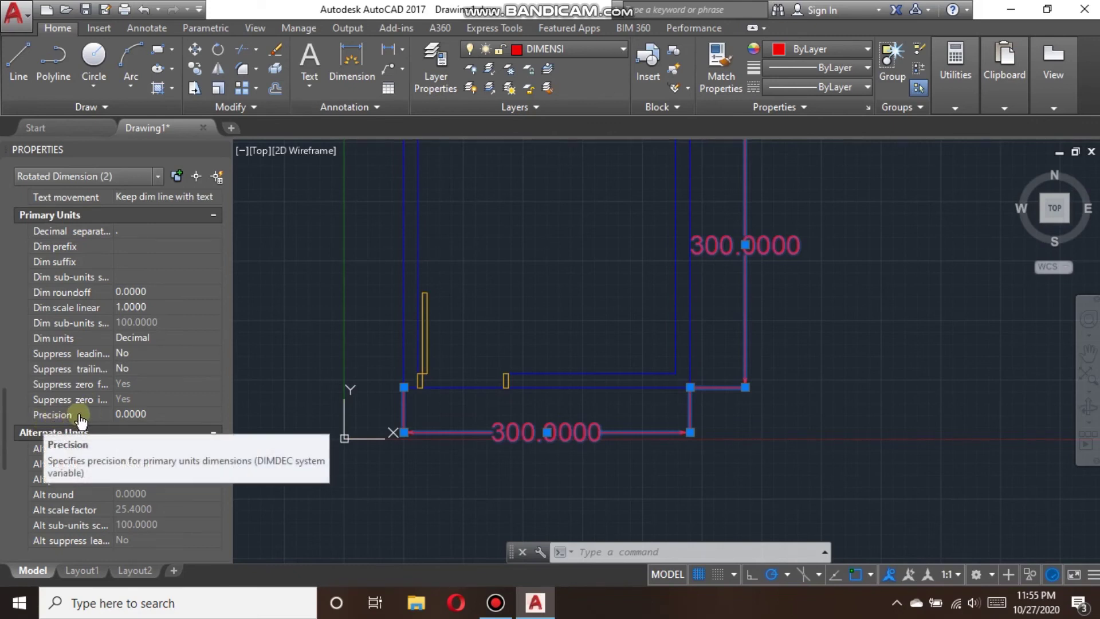
Set primary units precision to 0 so both dimensions read 300, then deselect
click(140, 415)
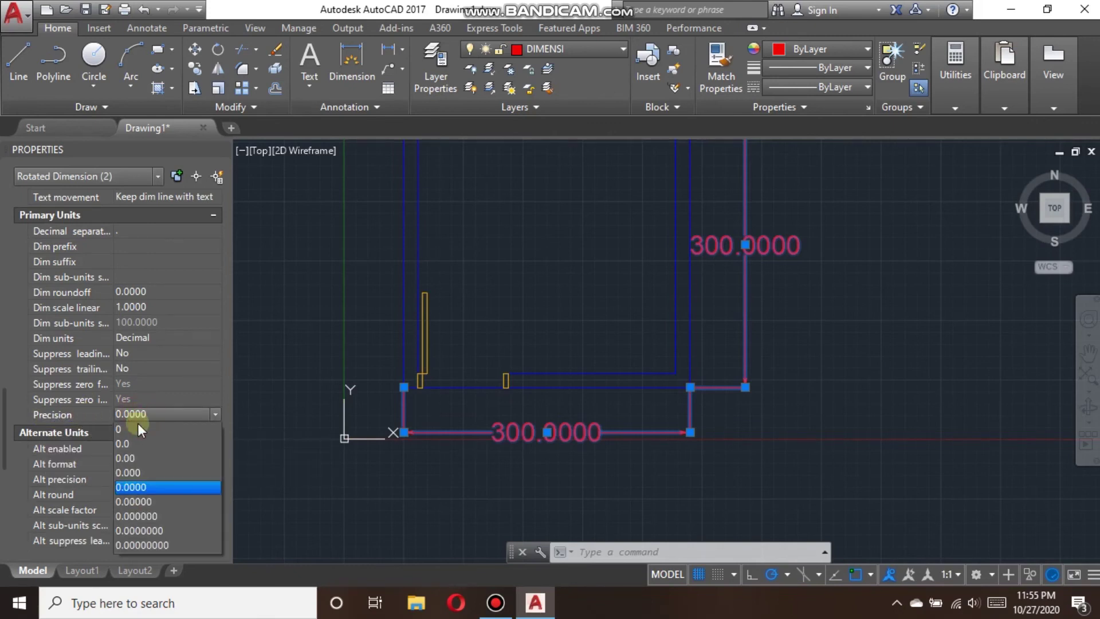
click(138, 429)
middle_drag(741, 328, 707, 374)
key(Escape)
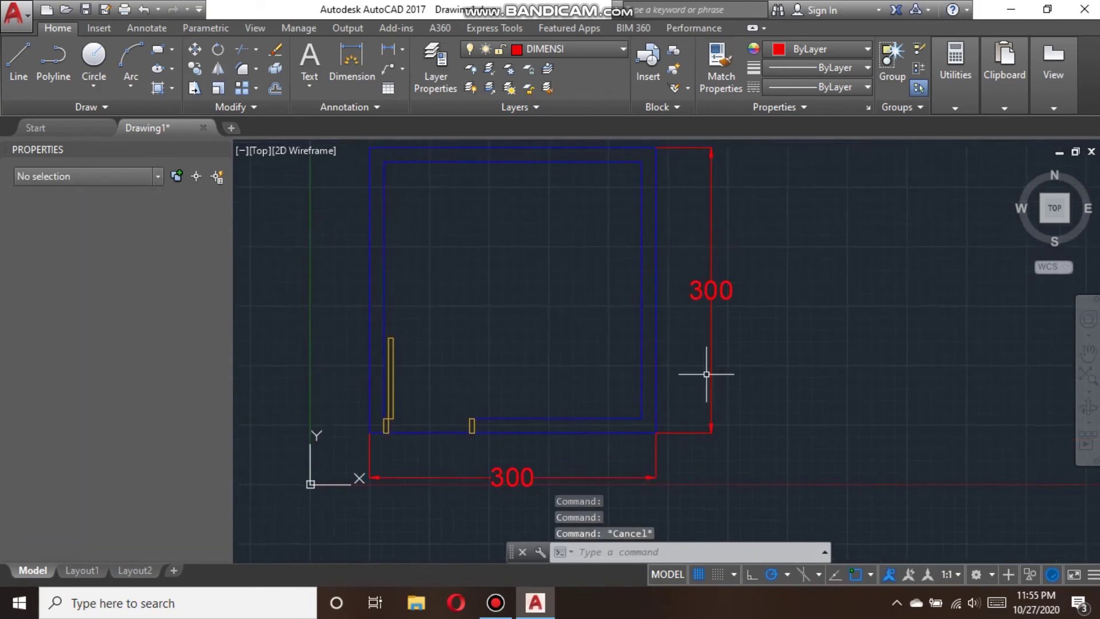
middle_drag(552, 339, 543, 387)
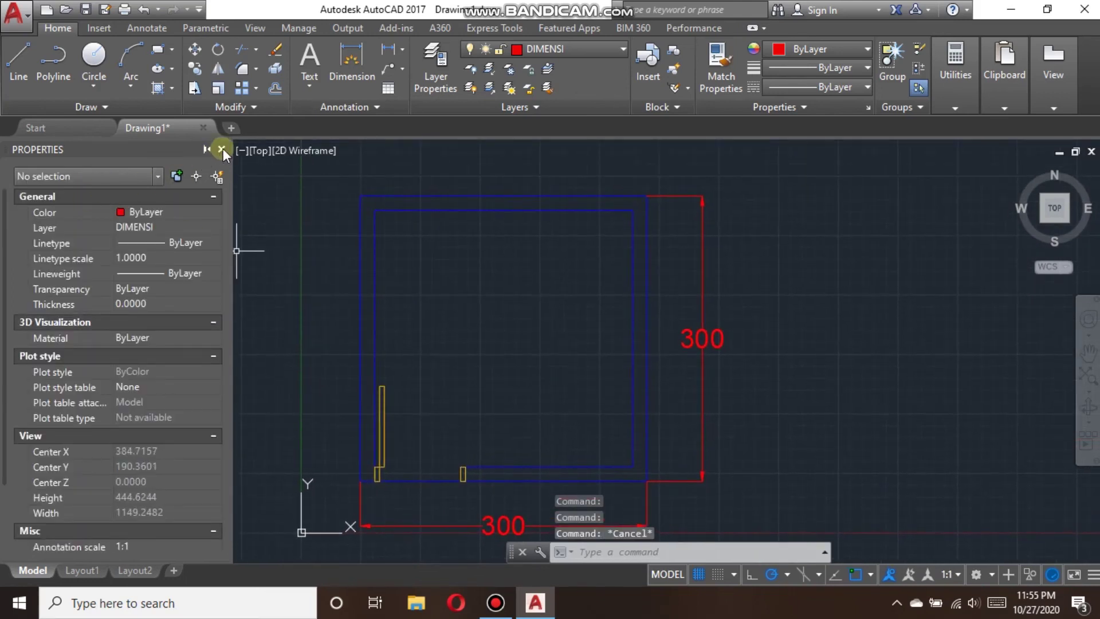
Make Keterangan the current layer and draw a multiline text box with height 20
click(222, 149)
click(549, 55)
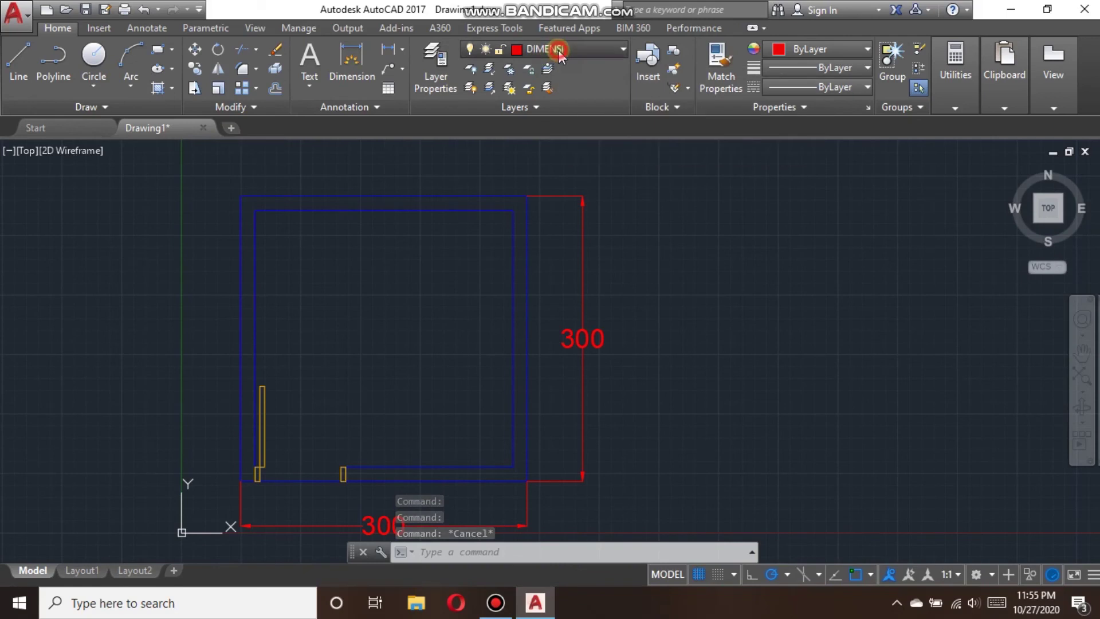
click(549, 146)
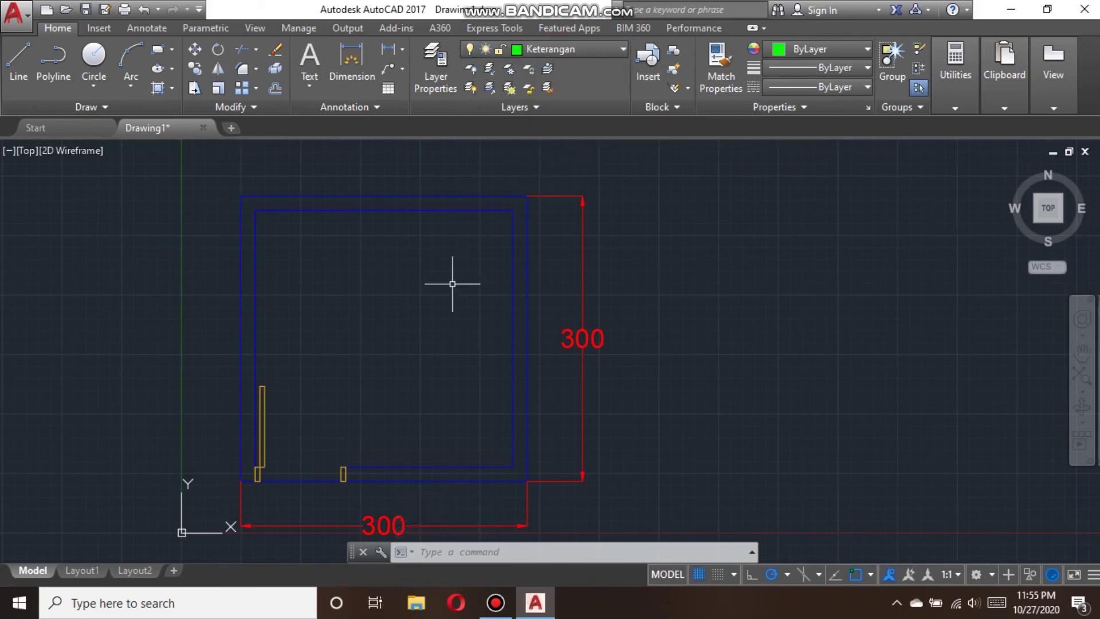
click(310, 57)
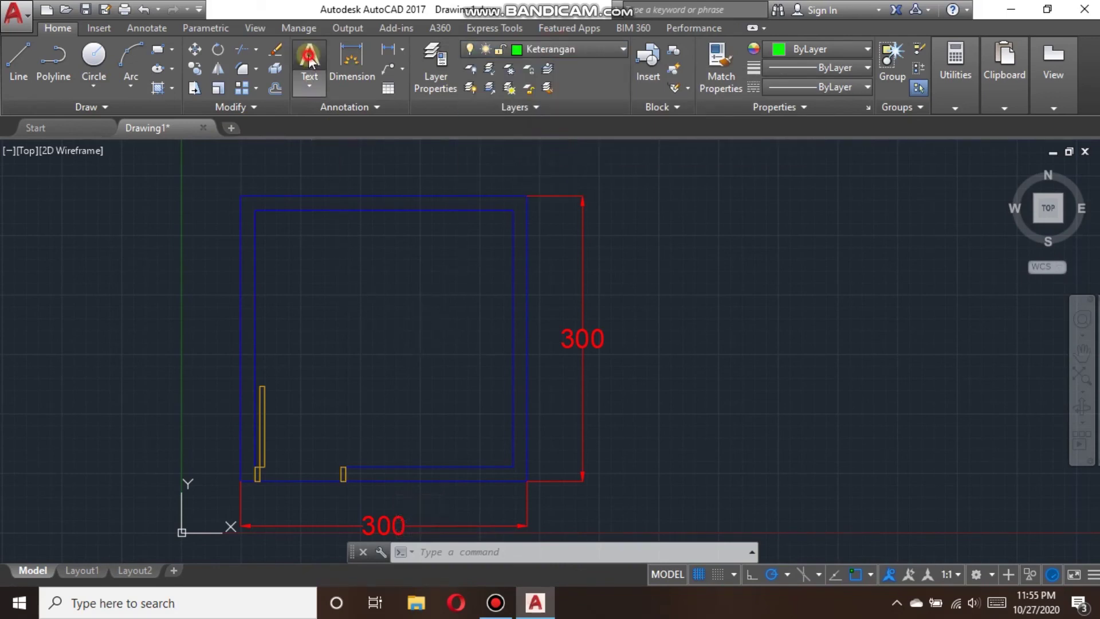
click(305, 287)
click(452, 355)
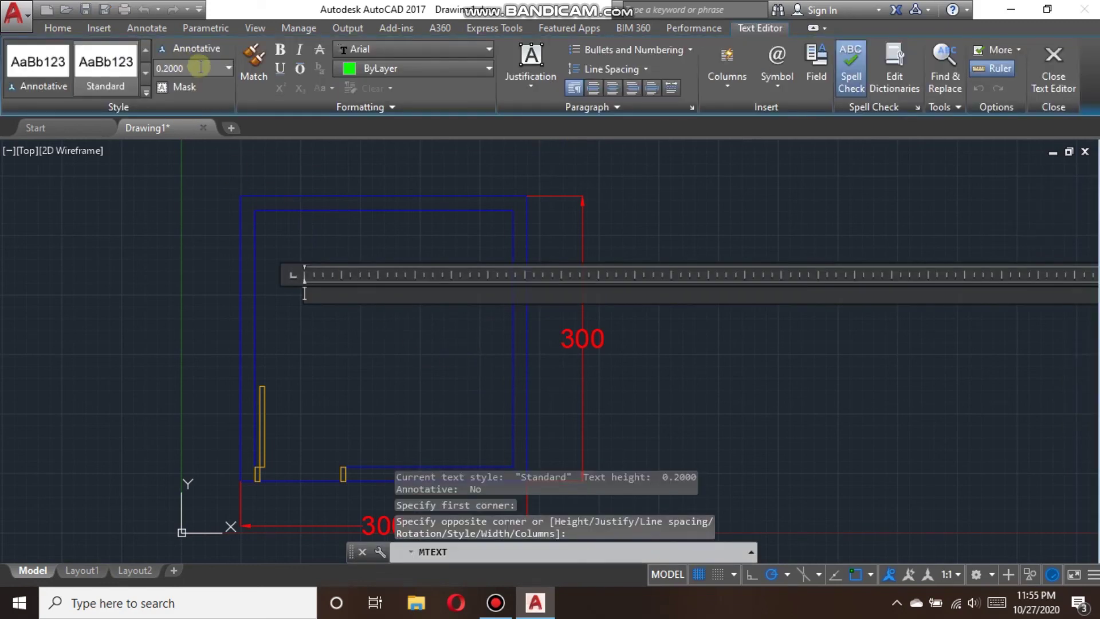
click(200, 68)
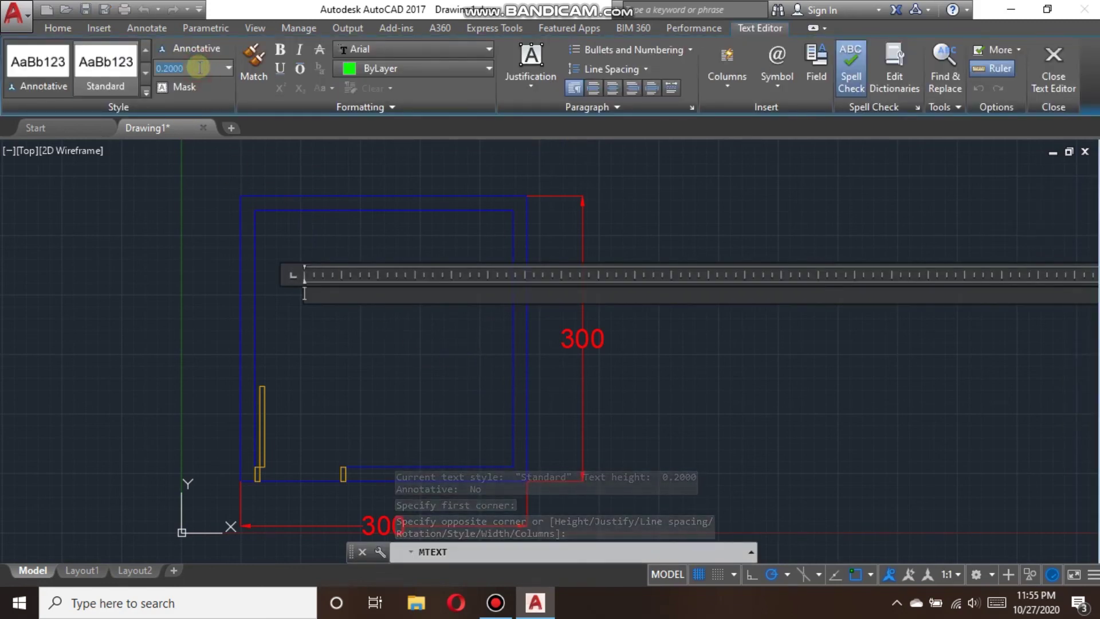
text(20)
key(Return)
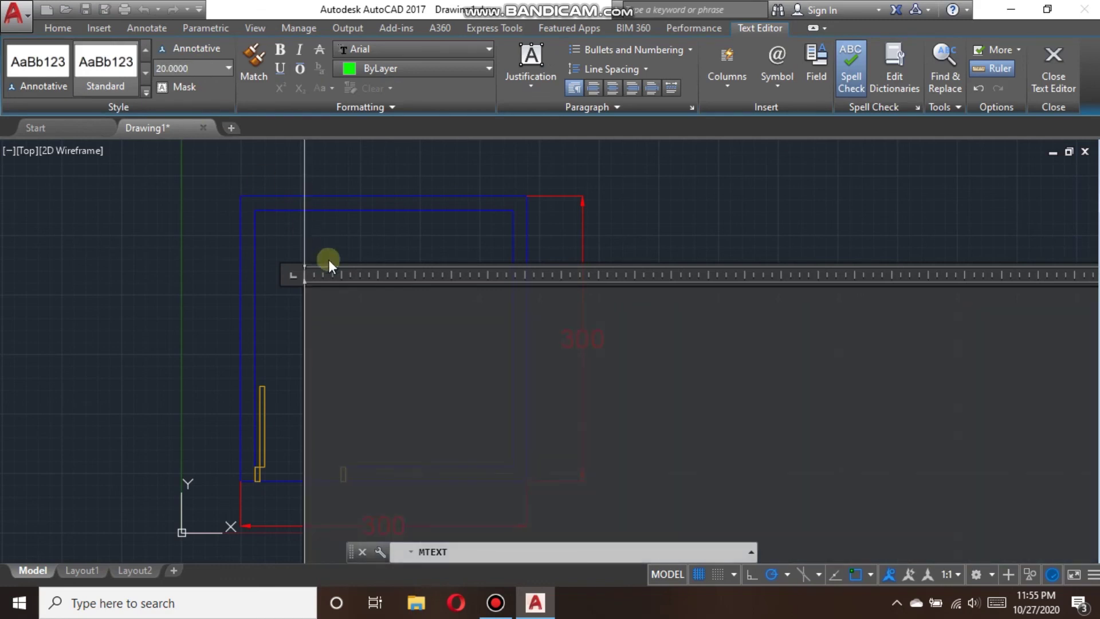
scroll(370, 288, down, 5)
scroll(339, 262, up, 3)
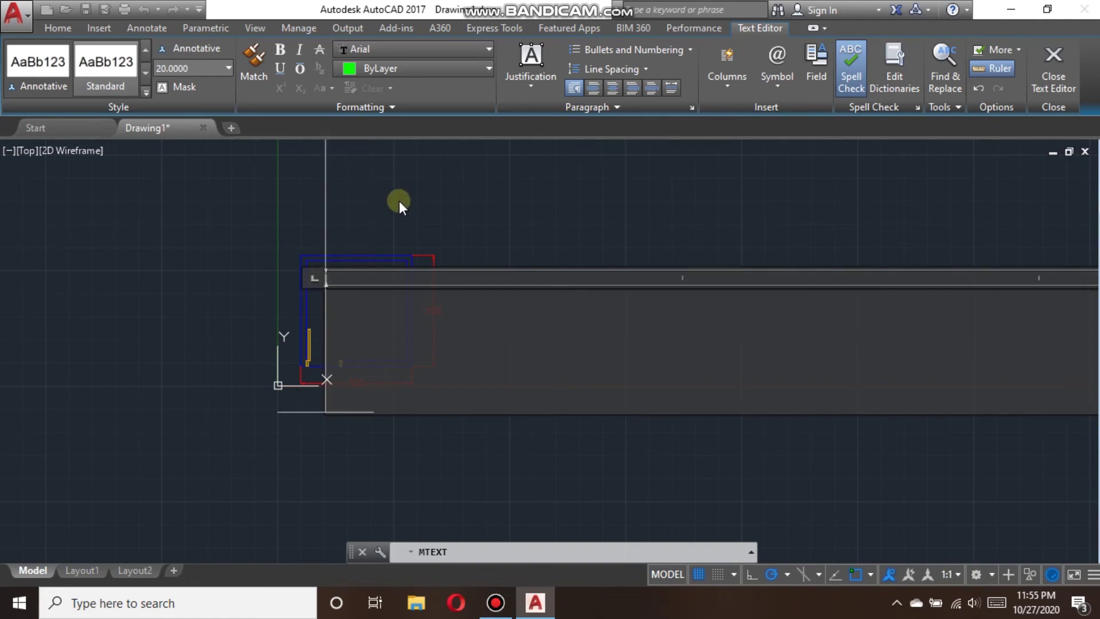
Enter the room label KAMAR TIDUR and close the text editor
text(kana)
key(BackSpace)
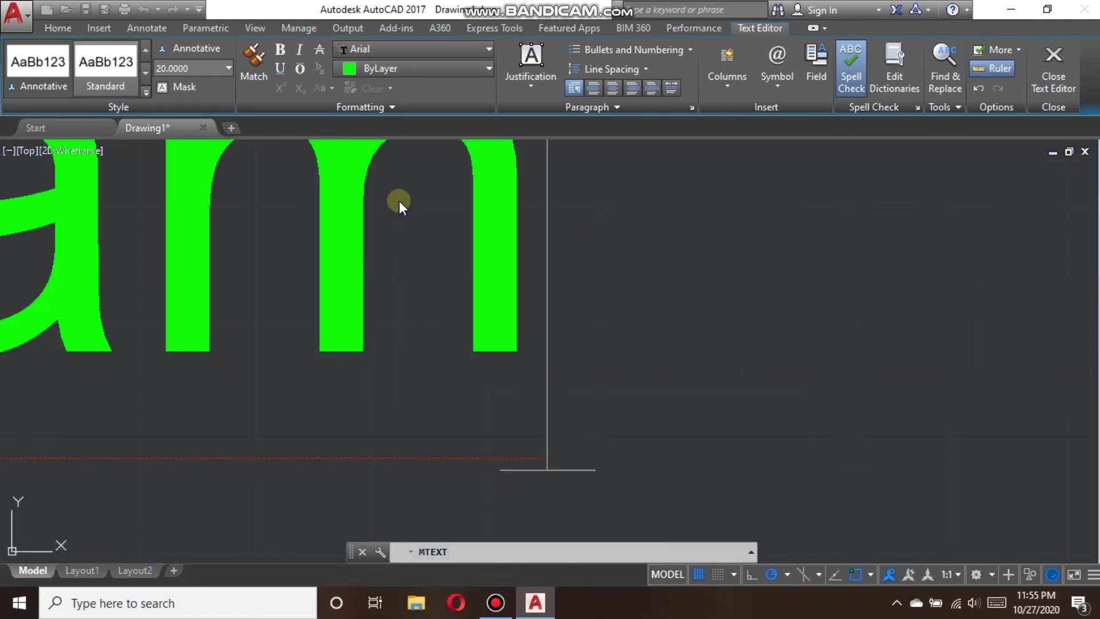
key(BackSpace)
key(BackSpace)
key(BackSpace)
text(KA)
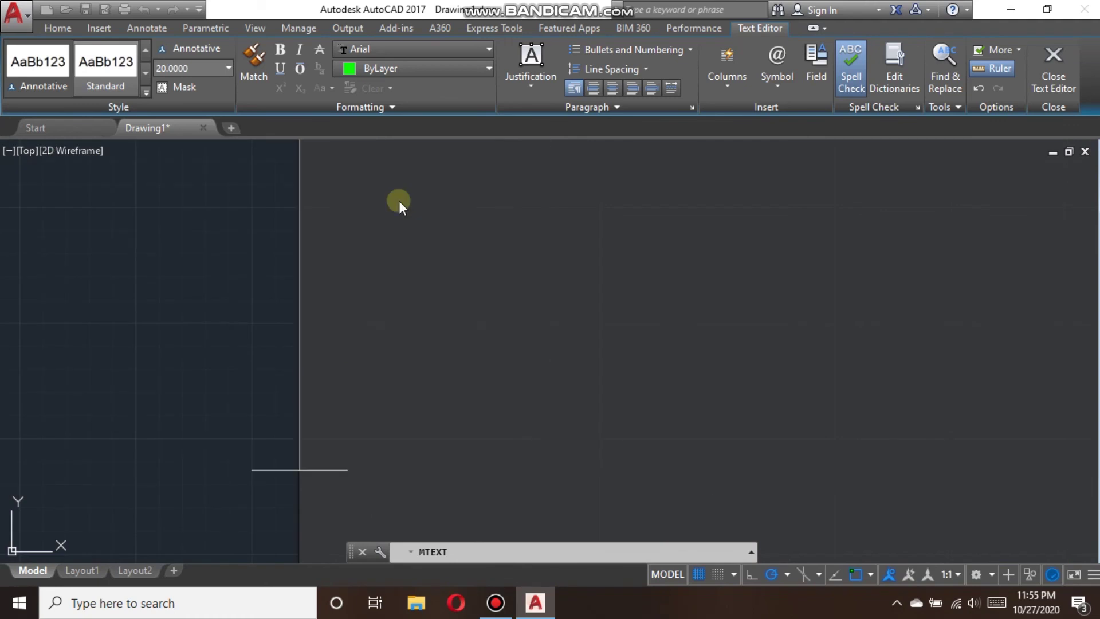
text(MAR)
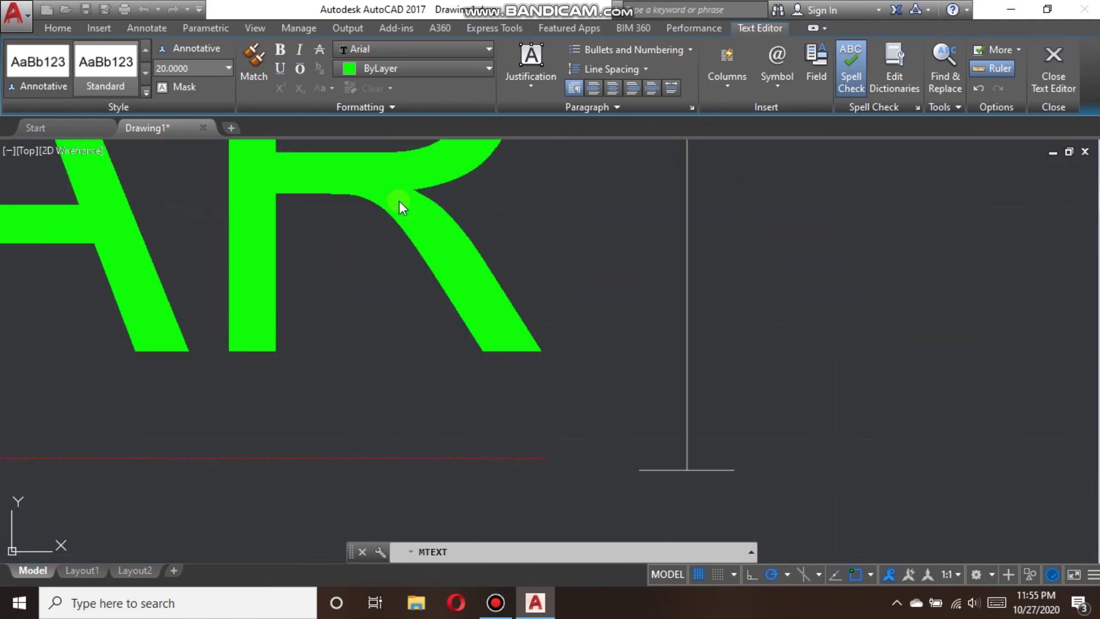
text( IN)
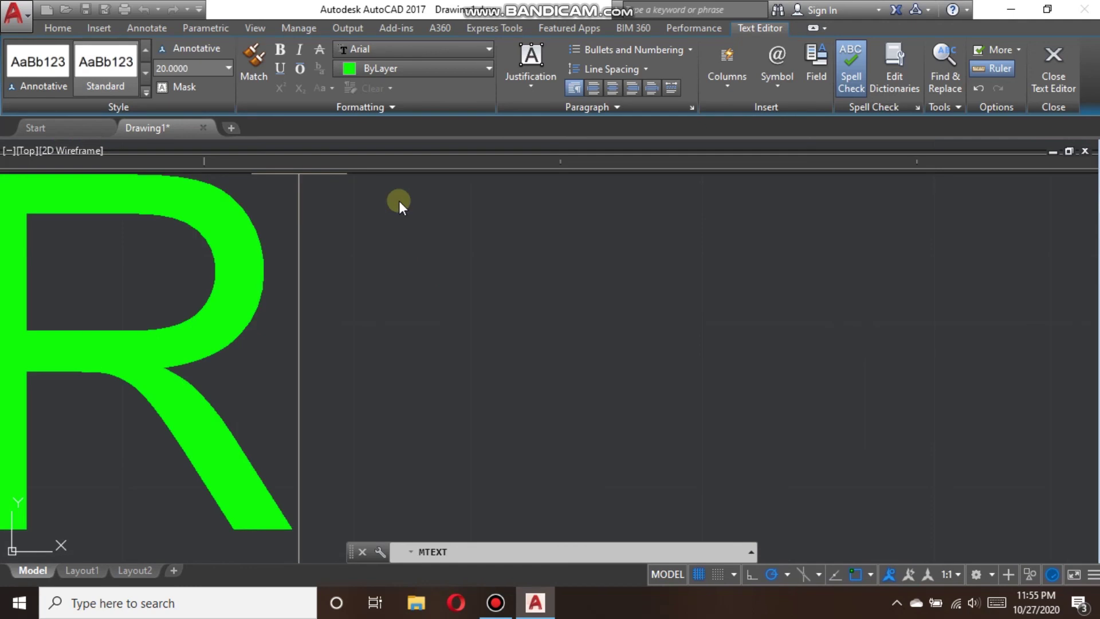
click(1031, 89)
scroll(658, 258, down, 1)
scroll(590, 276, down, 2)
scroll(608, 304, up, 2)
scroll(659, 338, up, 4)
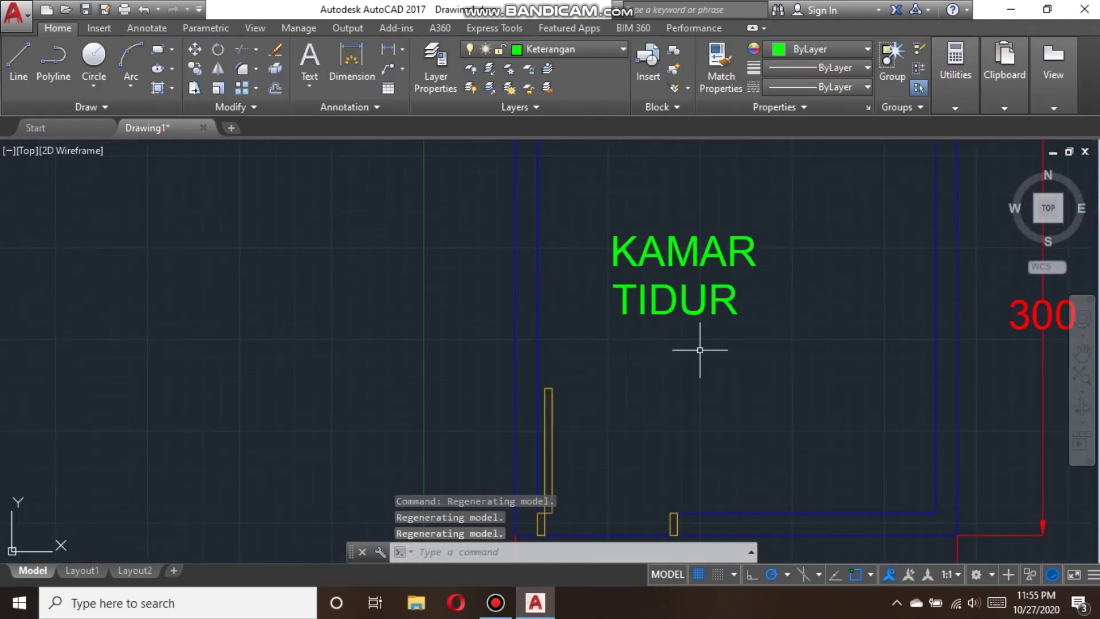
Widen the label so KAMAR TIDUR fits on one line, then save the drawing
double_click(648, 261)
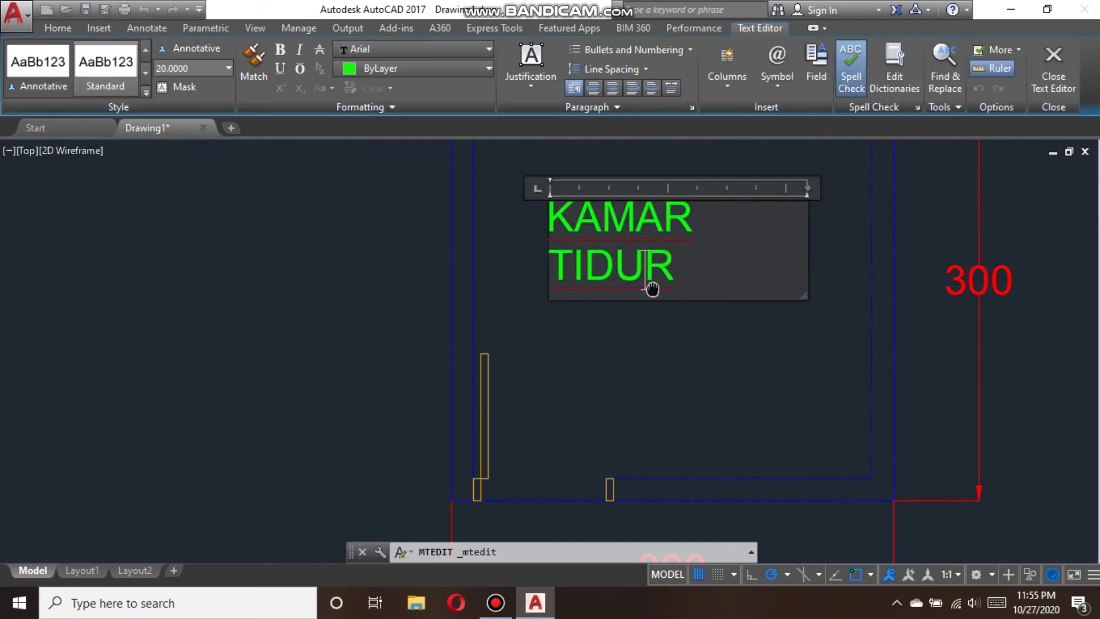
scroll(694, 244, up, 1)
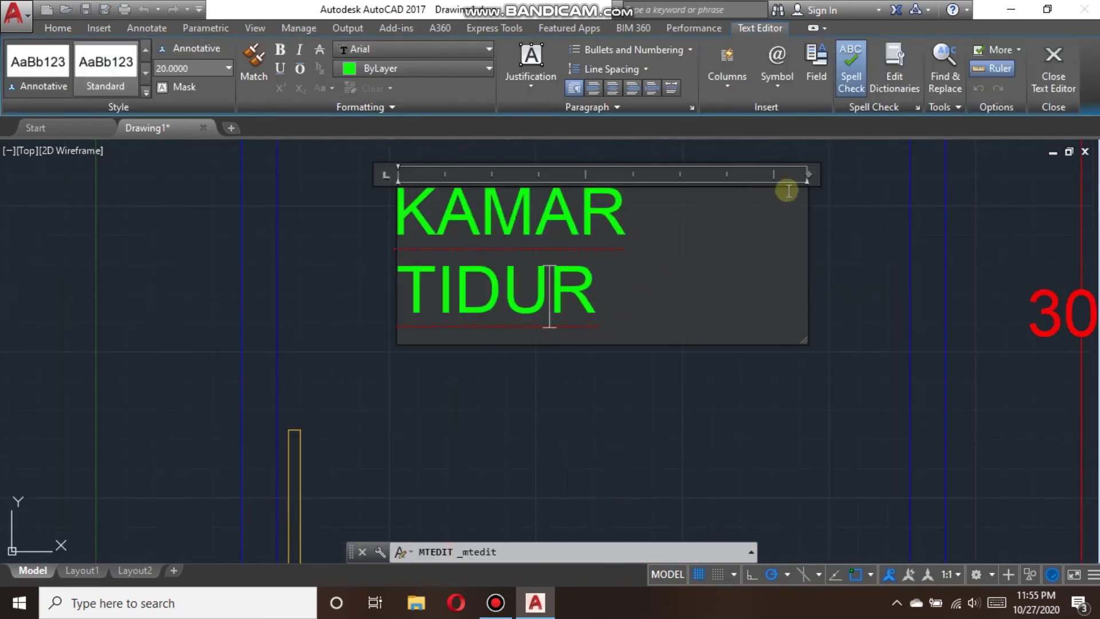
drag(806, 177, 953, 174)
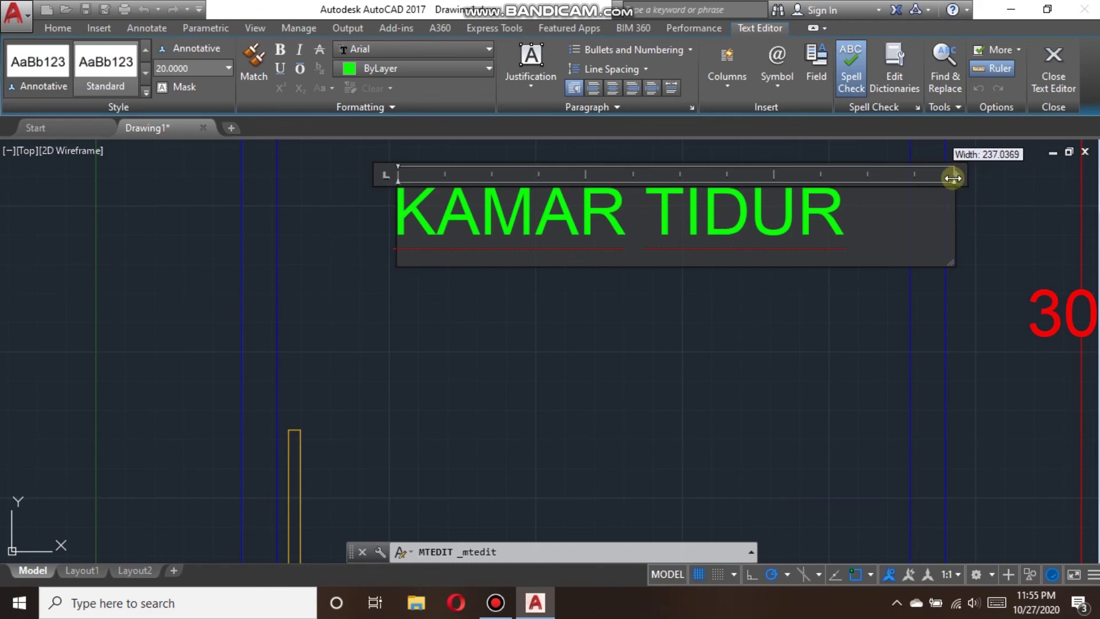
click(691, 350)
key(ctrl+s)
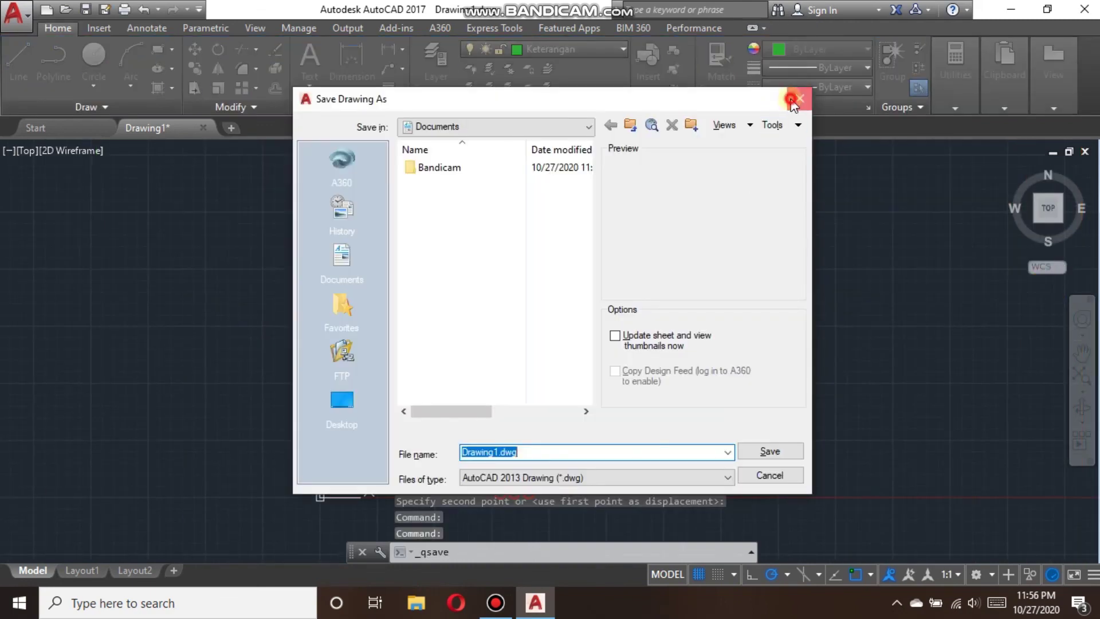
Close the Save Drawing As dialog without saving
click(792, 100)
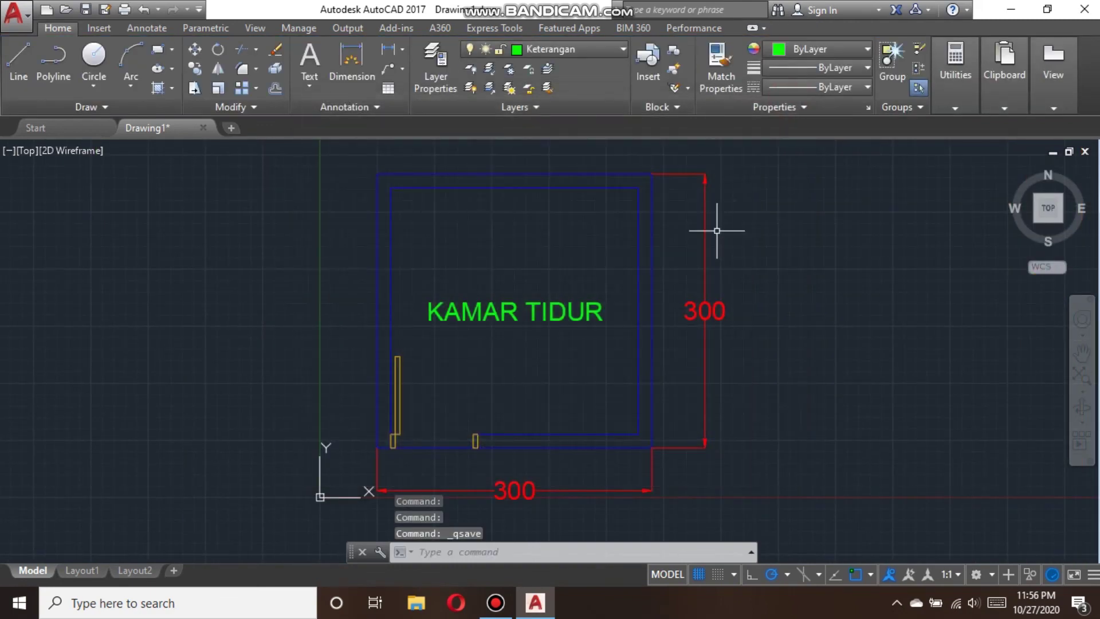